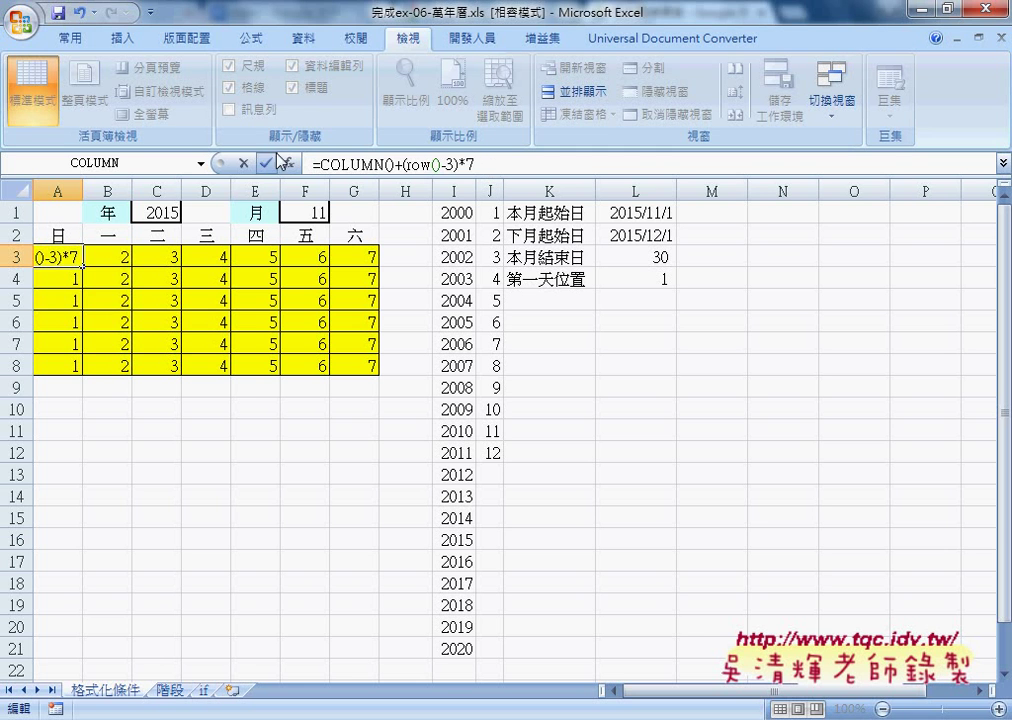
Commit =COLUMN()+(ROW()-3)*7 in A3 and fill it through A3:G8 to number days 1–42
left_click(265, 163)
mouse_move(81, 267)
left_mouse_down()
mouse_move(380, 265)
mouse_move(381, 377)
left_mouse_up()
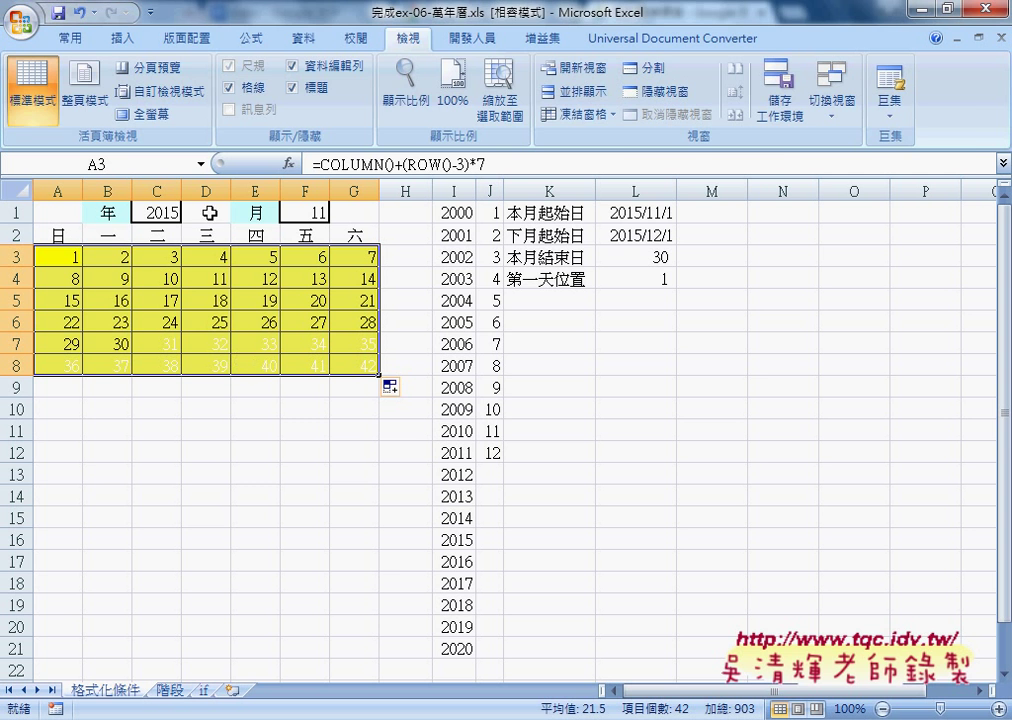
Clear the existing formatting from A3:G8 and fill the grid yellow
left_click(71, 40)
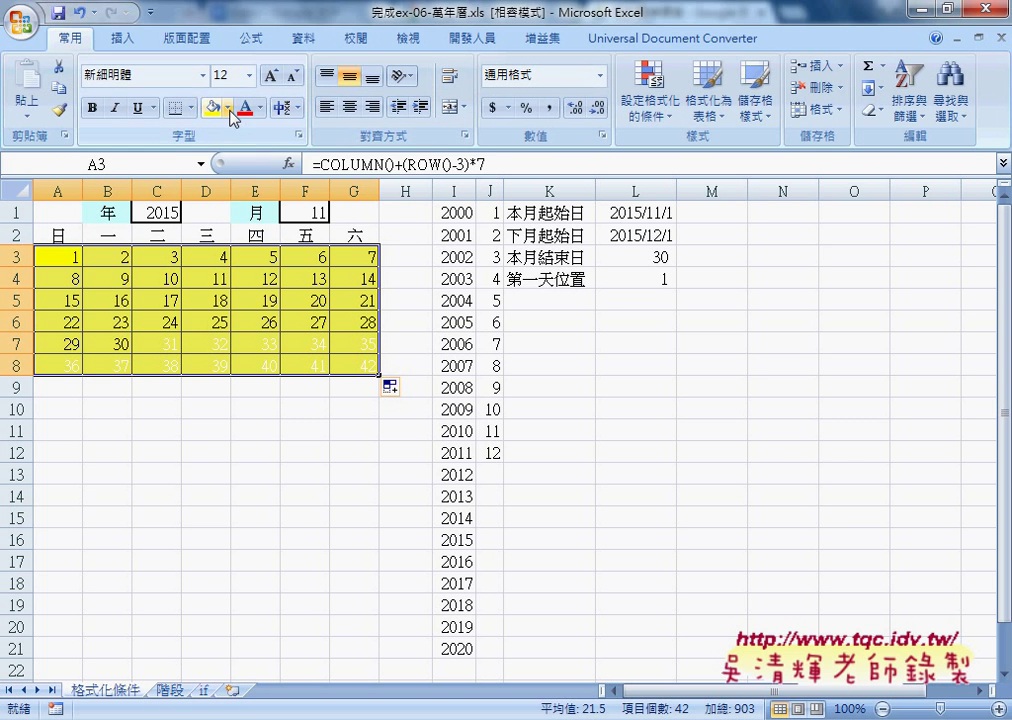
left_click(827, 112)
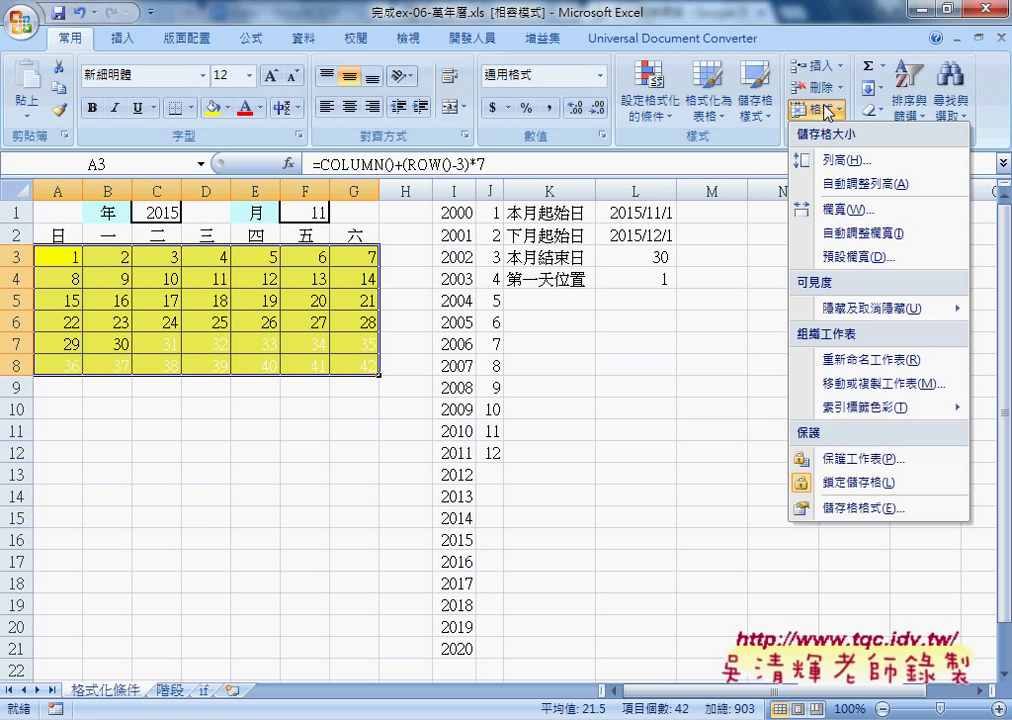
left_click(872, 110)
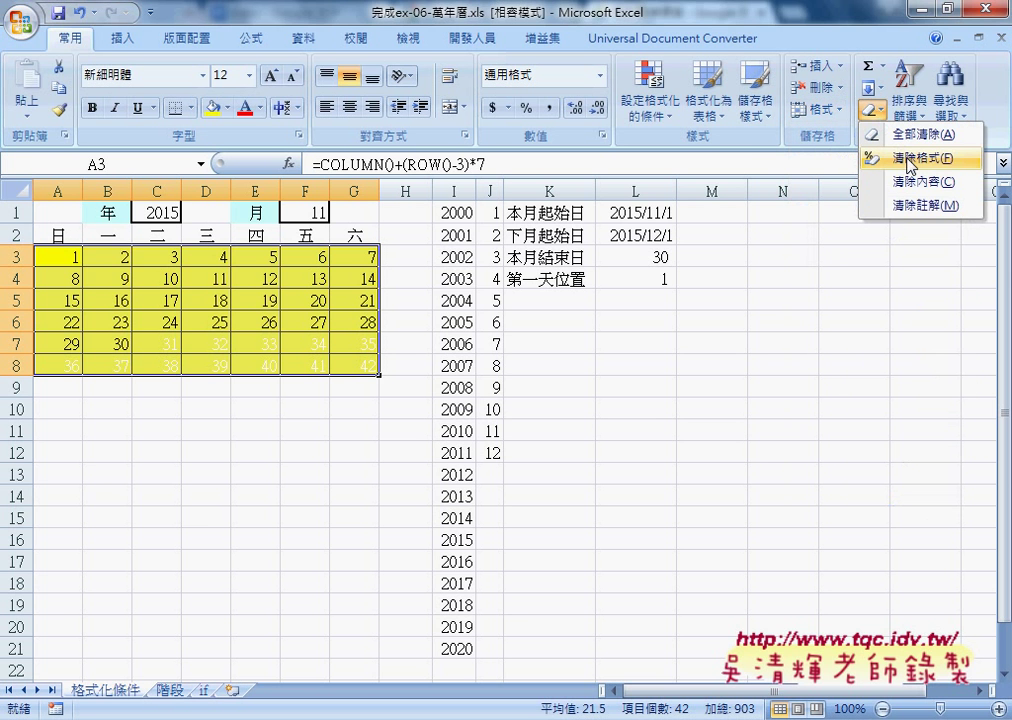
left_click(910, 160)
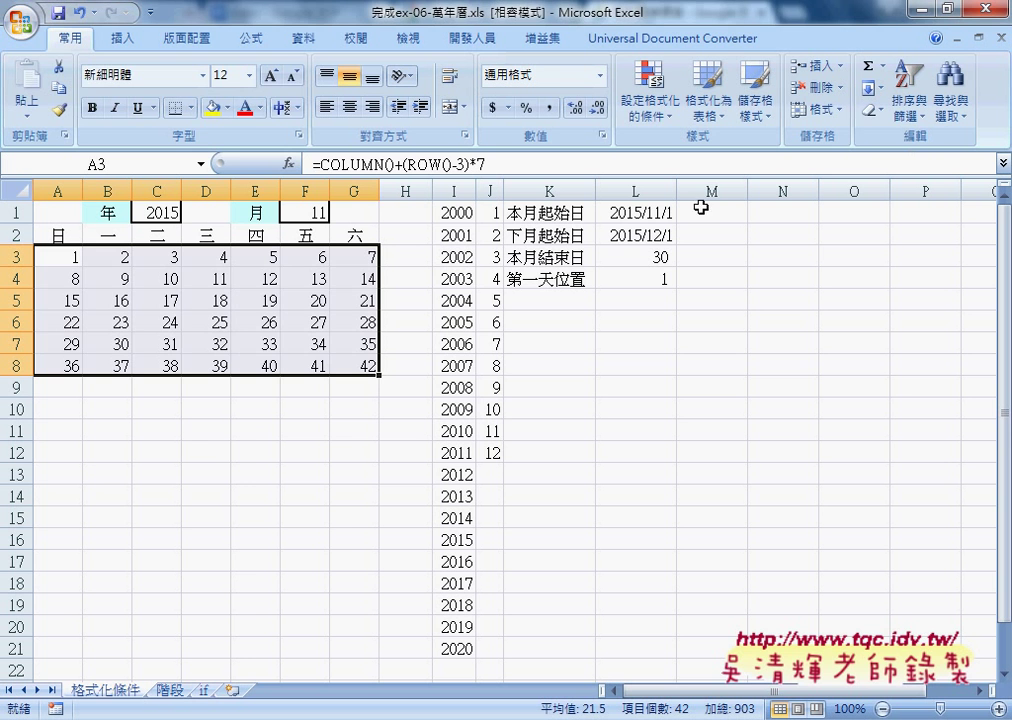
left_click(214, 110)
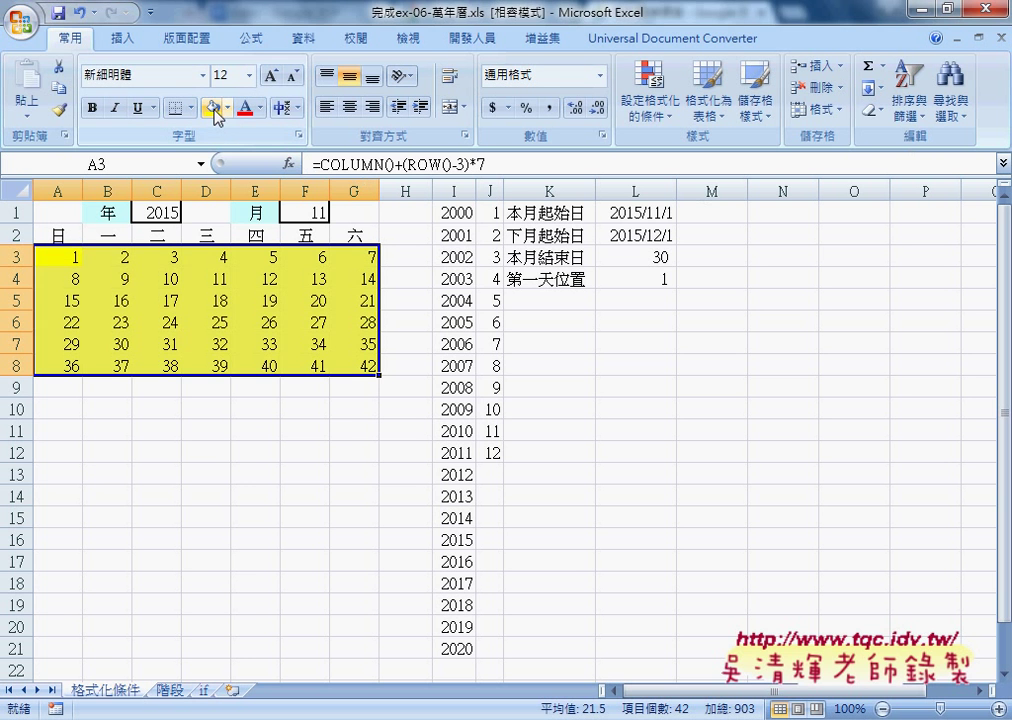
Give A3:G8 red outline and inside borders
left_click(189, 107)
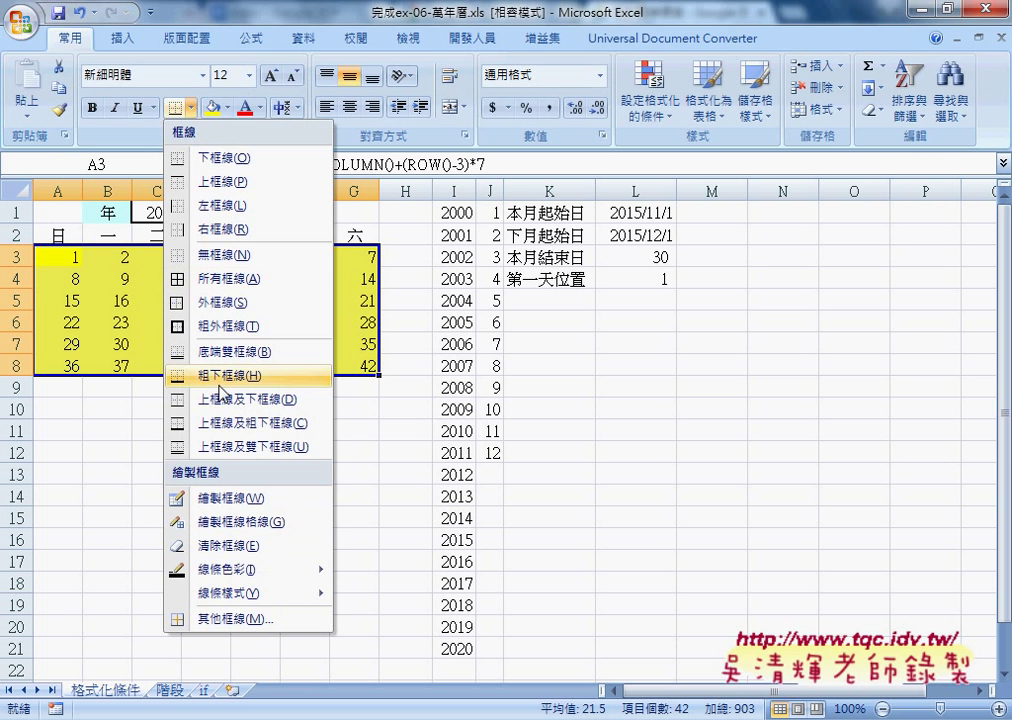
left_click(267, 617)
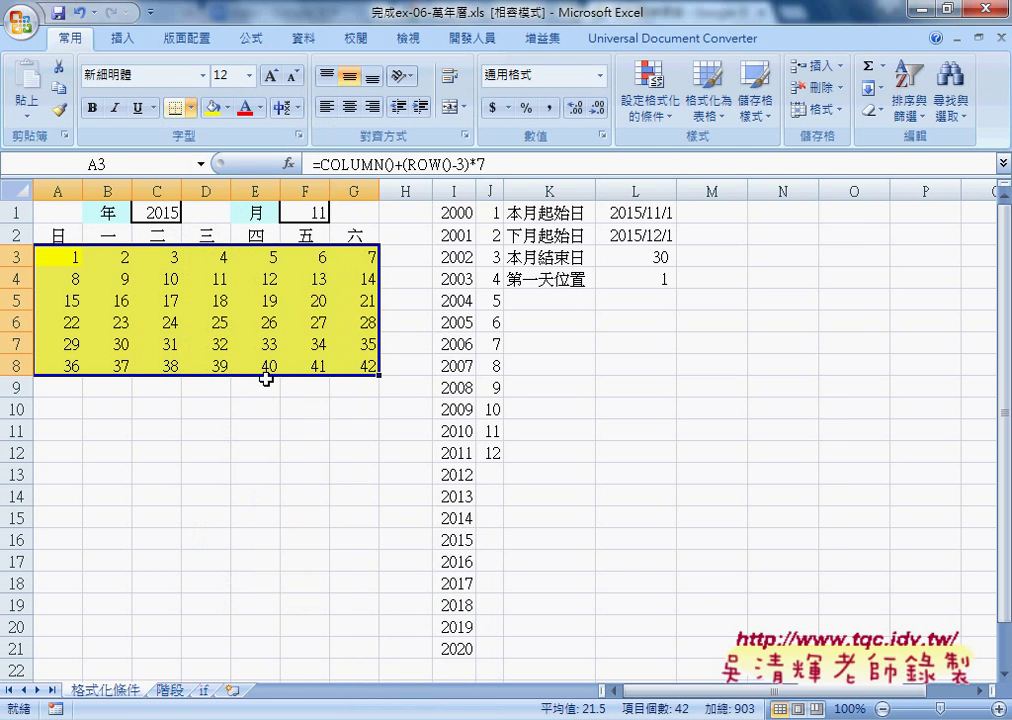
left_click(432, 391)
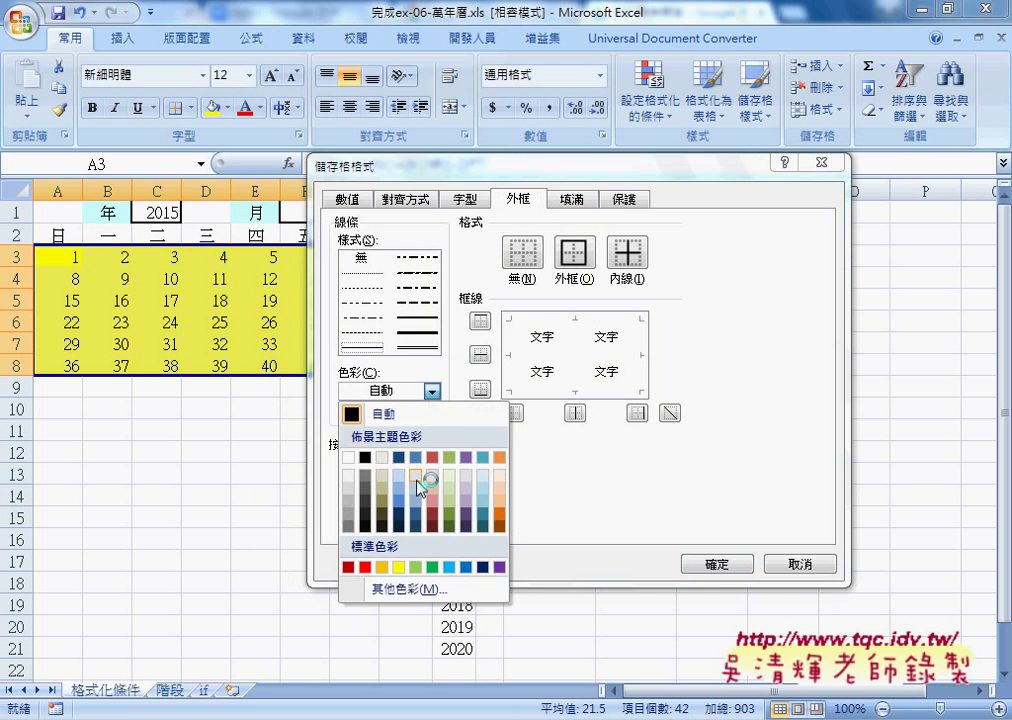
left_click(366, 567)
left_click(572, 253)
left_click(627, 253)
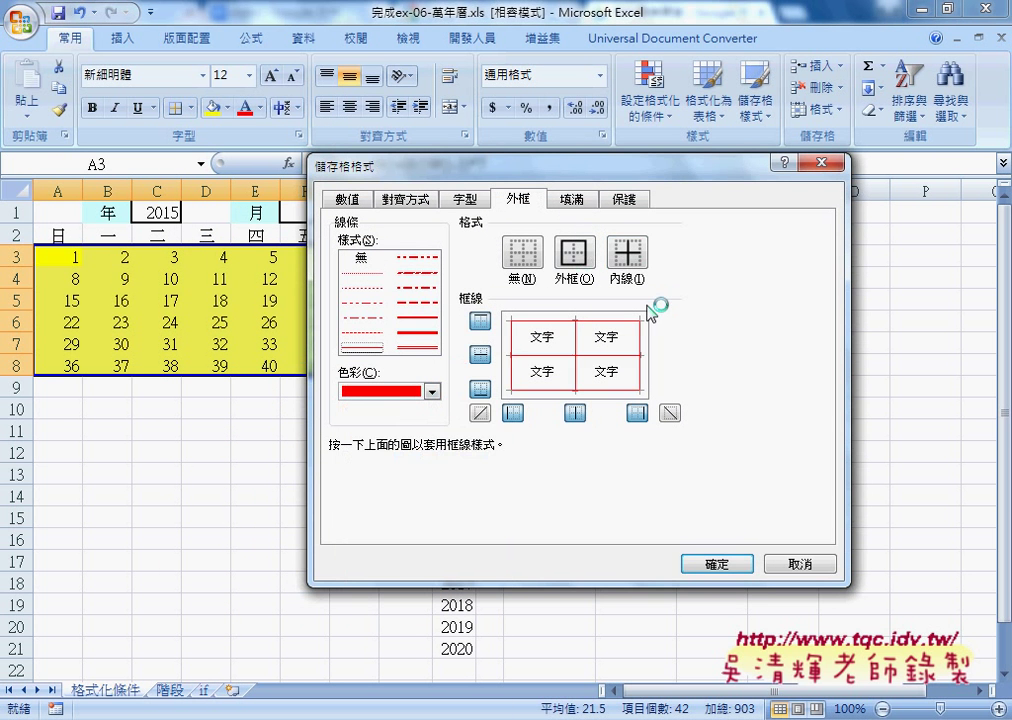
left_click(717, 564)
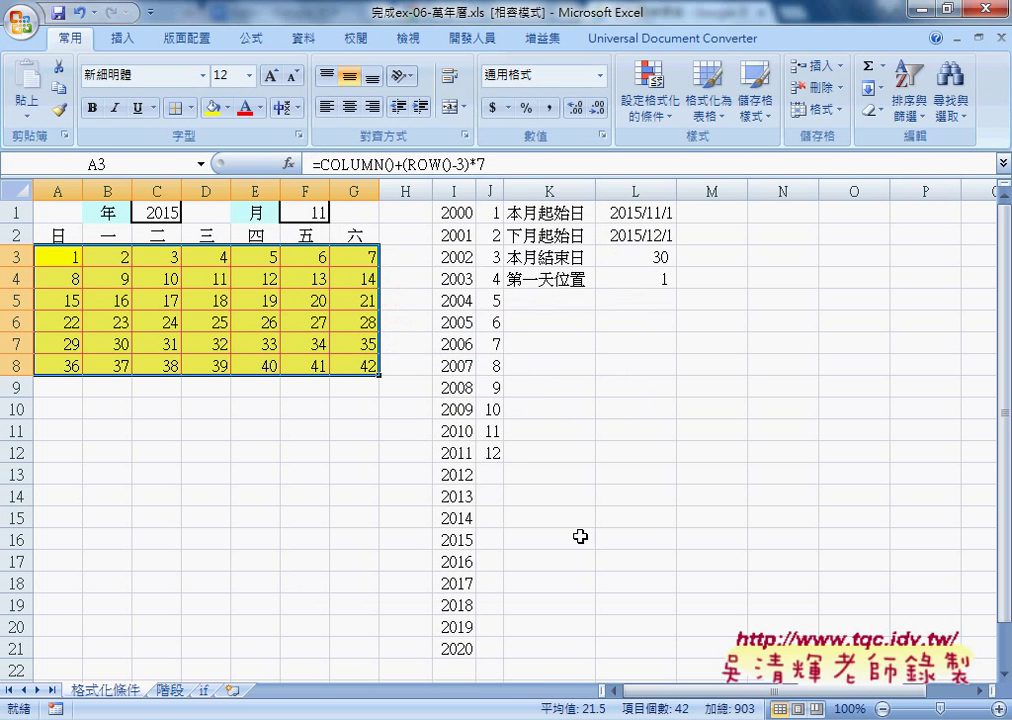
left_click(328, 458)
left_click_drag(38, 257, 360, 364)
left_click(70, 258)
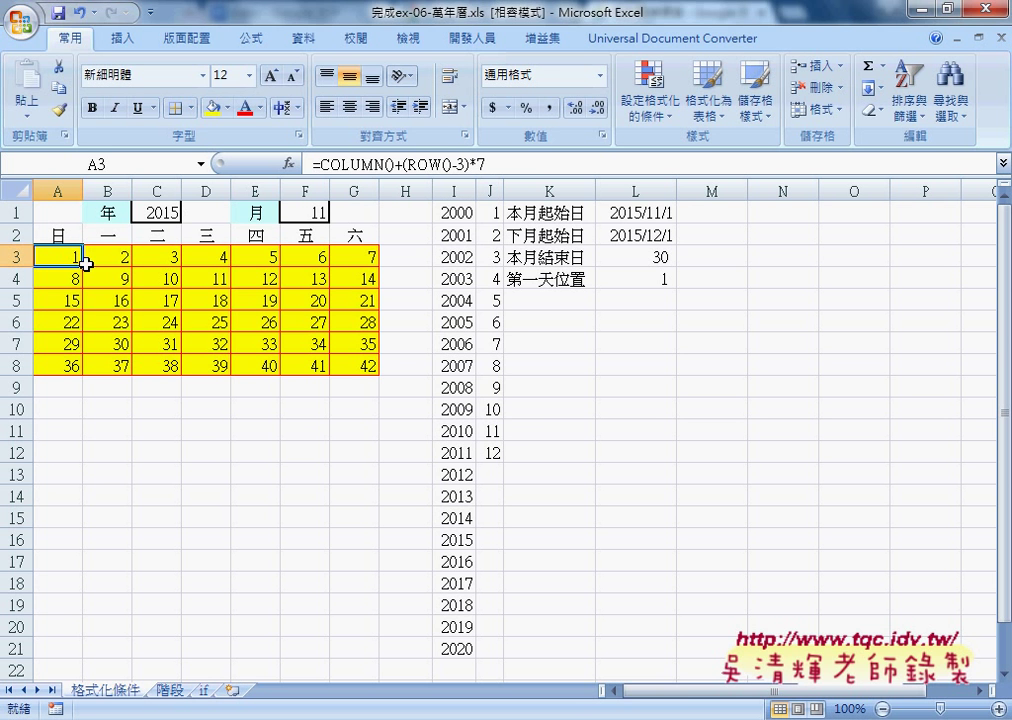
mouse_move(63, 259)
left_mouse_down()
mouse_move(370, 340)
mouse_move(371, 366)
left_mouse_up()
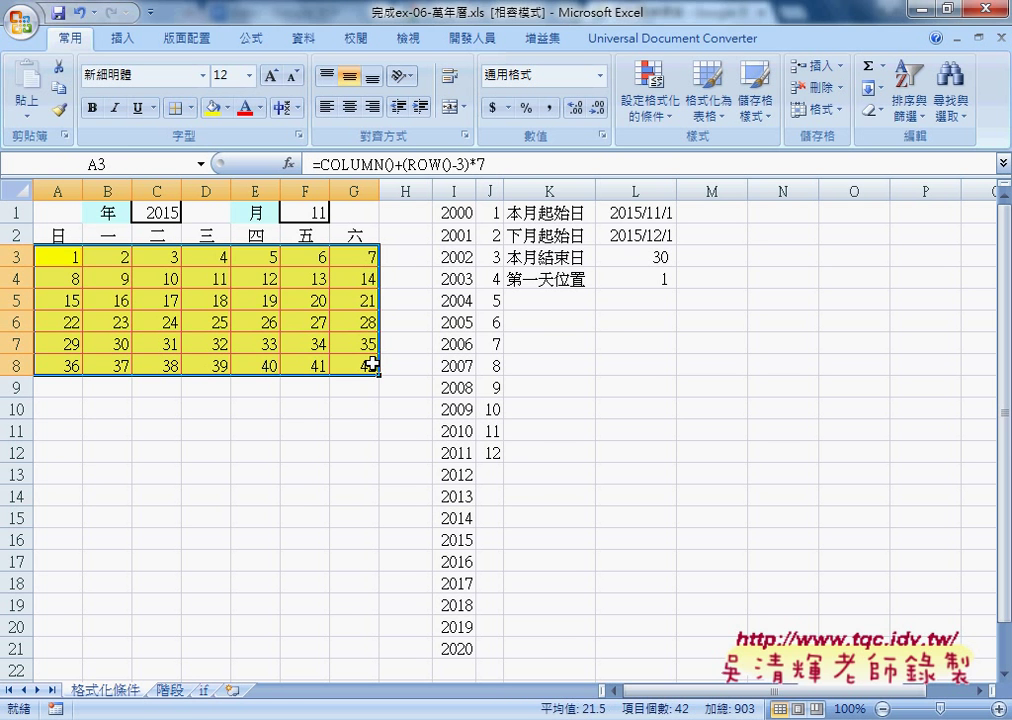
left_click(58, 259)
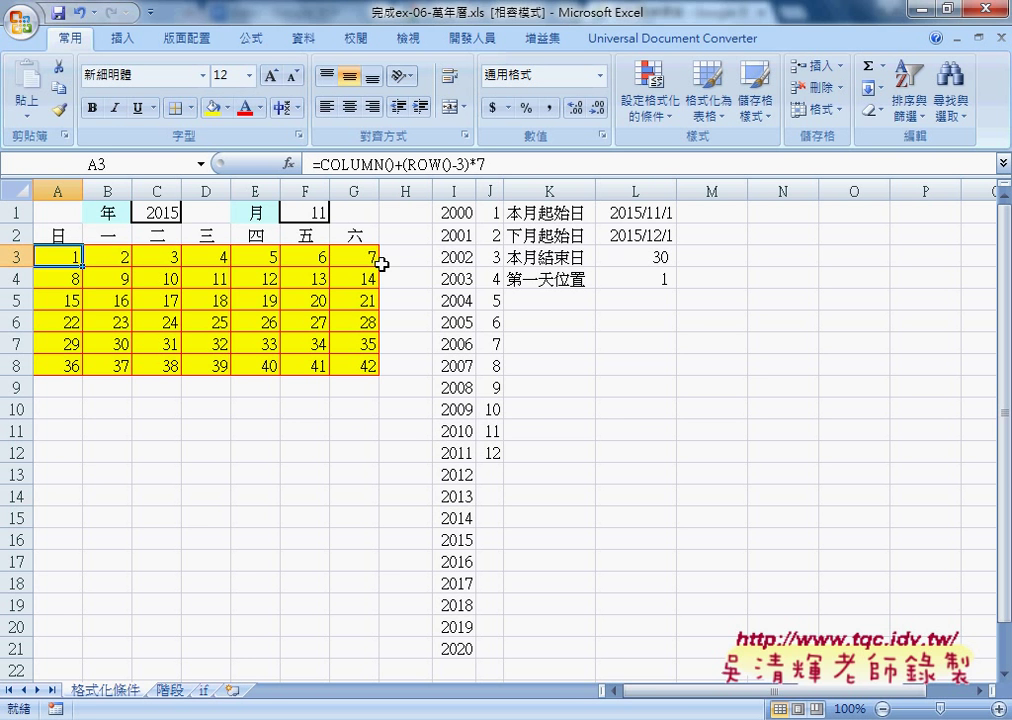
left_click_drag(56, 252, 346, 370)
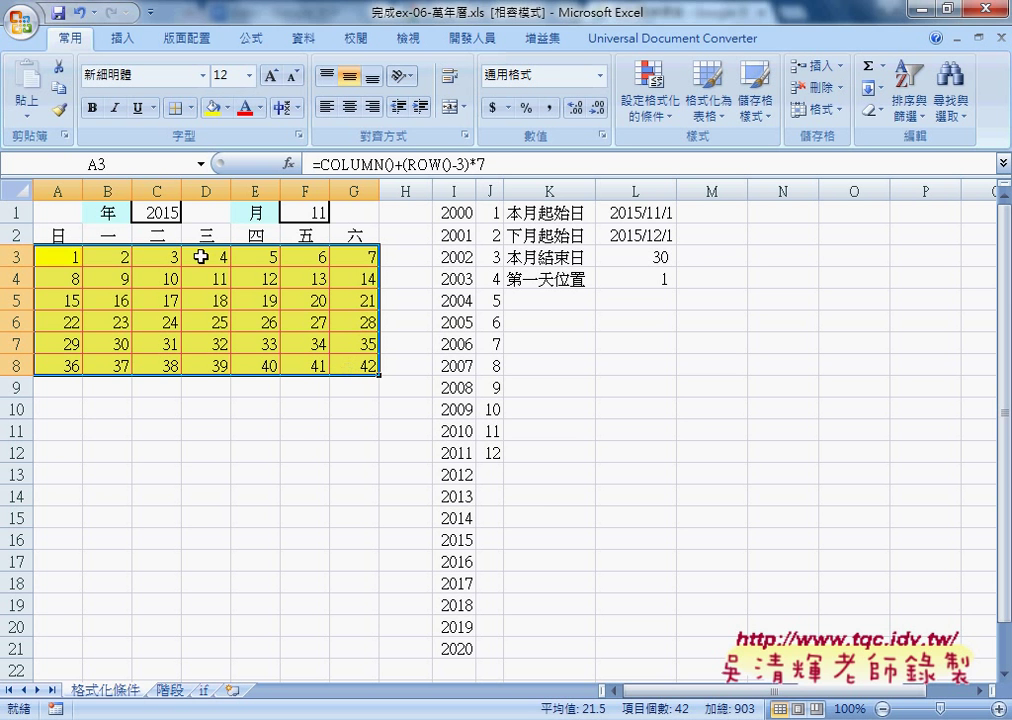
Check that C1's year drop-down offers the 2000–2020 years from I1:I21, keeping 2015
left_click(160, 213)
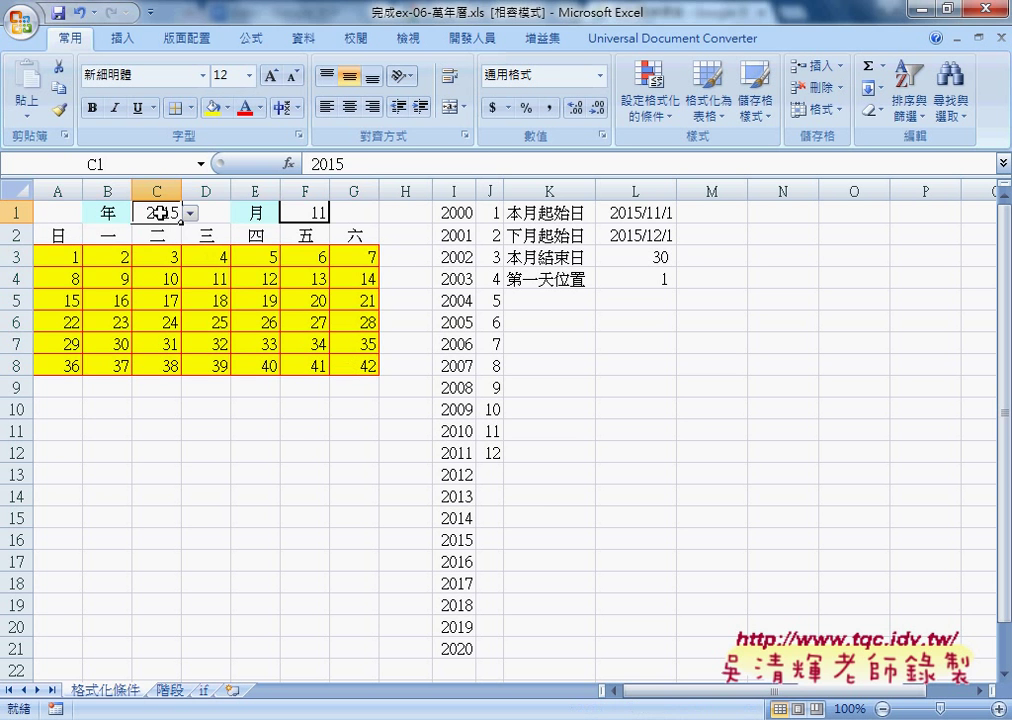
left_click_drag(66, 262, 346, 365)
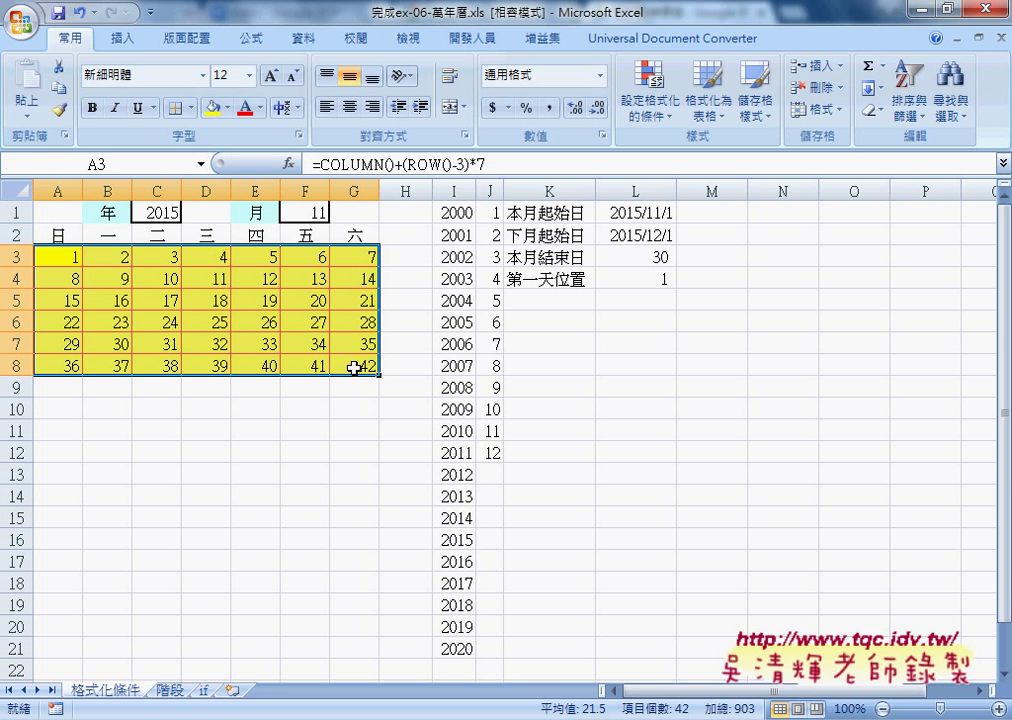
left_click(163, 213)
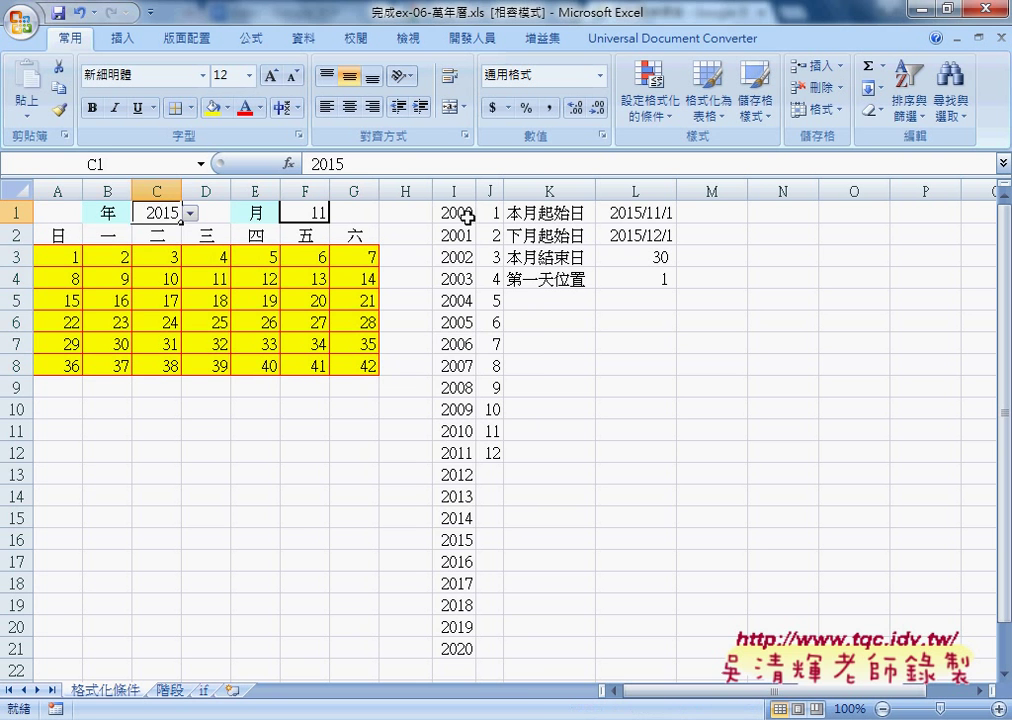
left_click_drag(460, 214, 476, 646)
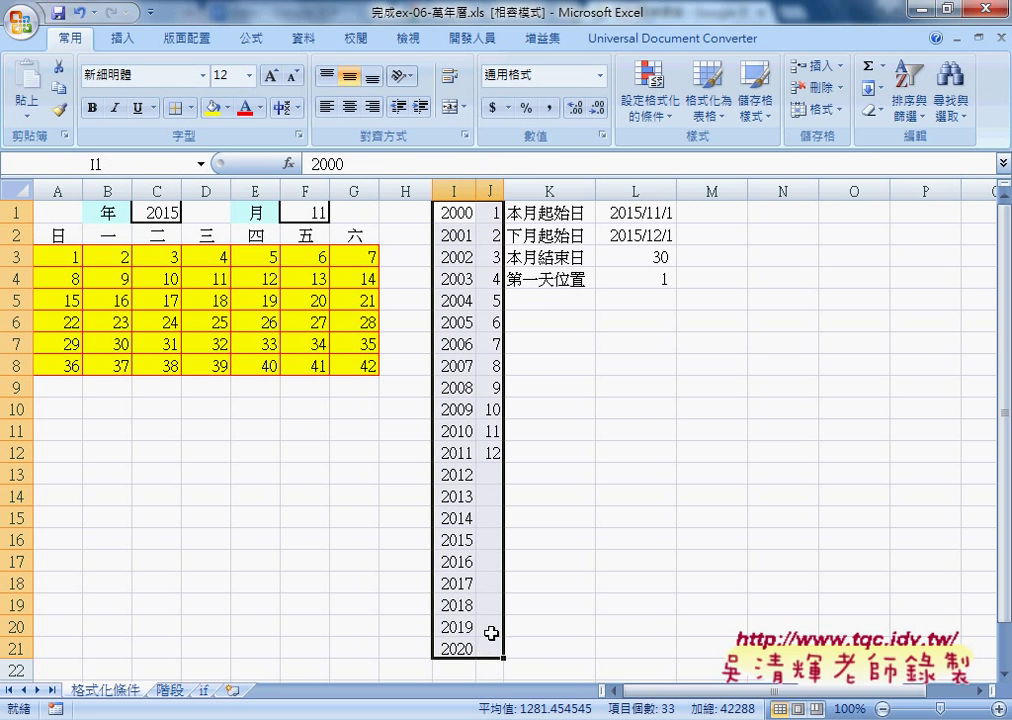
left_click(158, 212)
left_click(190, 213)
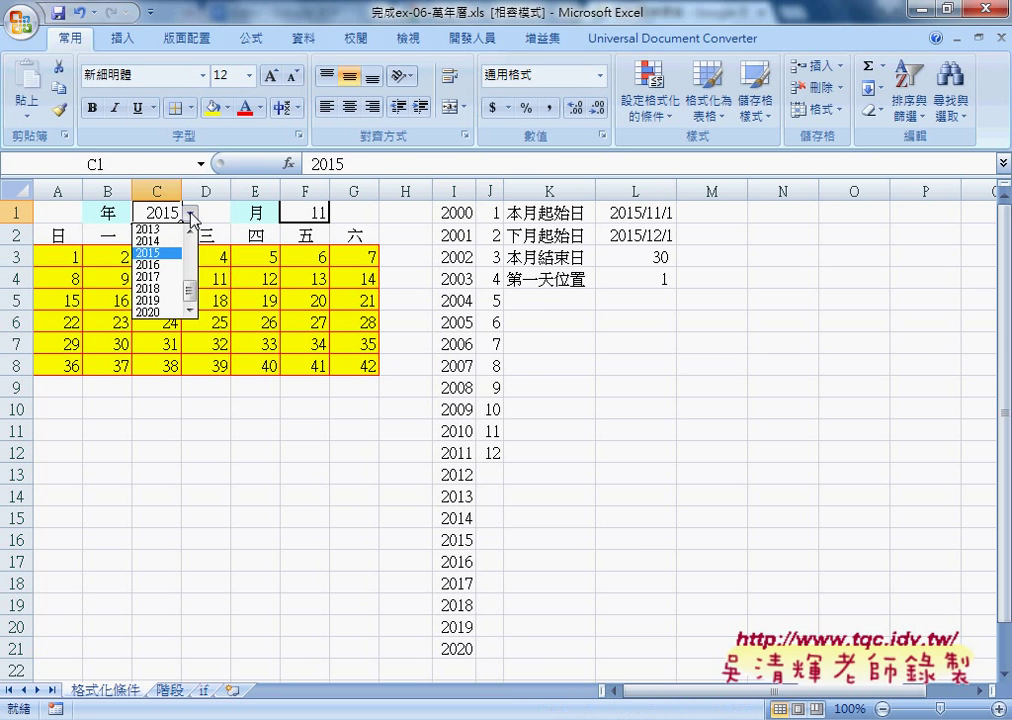
left_click(160, 213)
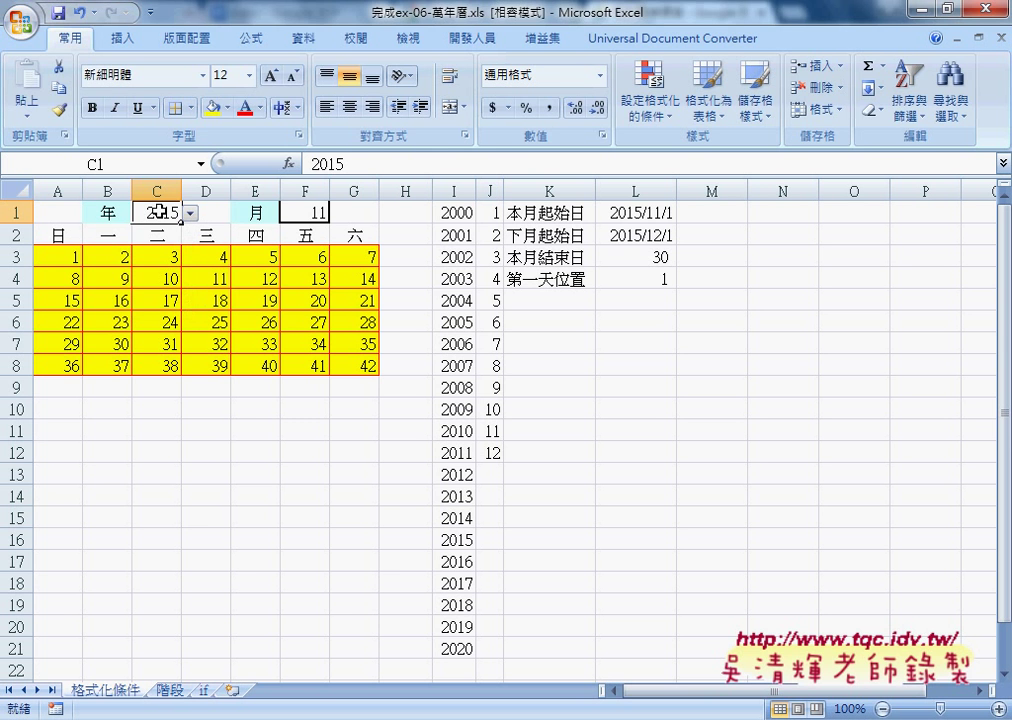
Inspect C1's Data Validation List rule with source =$I$1:$I$21, leaving it unchanged
left_click(303, 38)
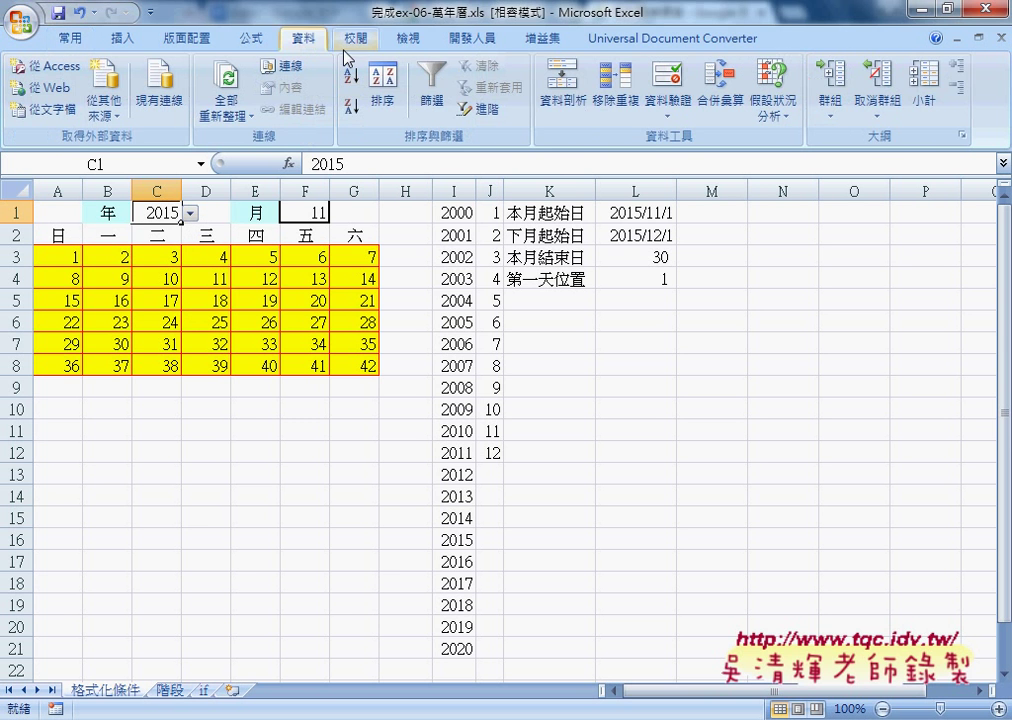
left_click(672, 85)
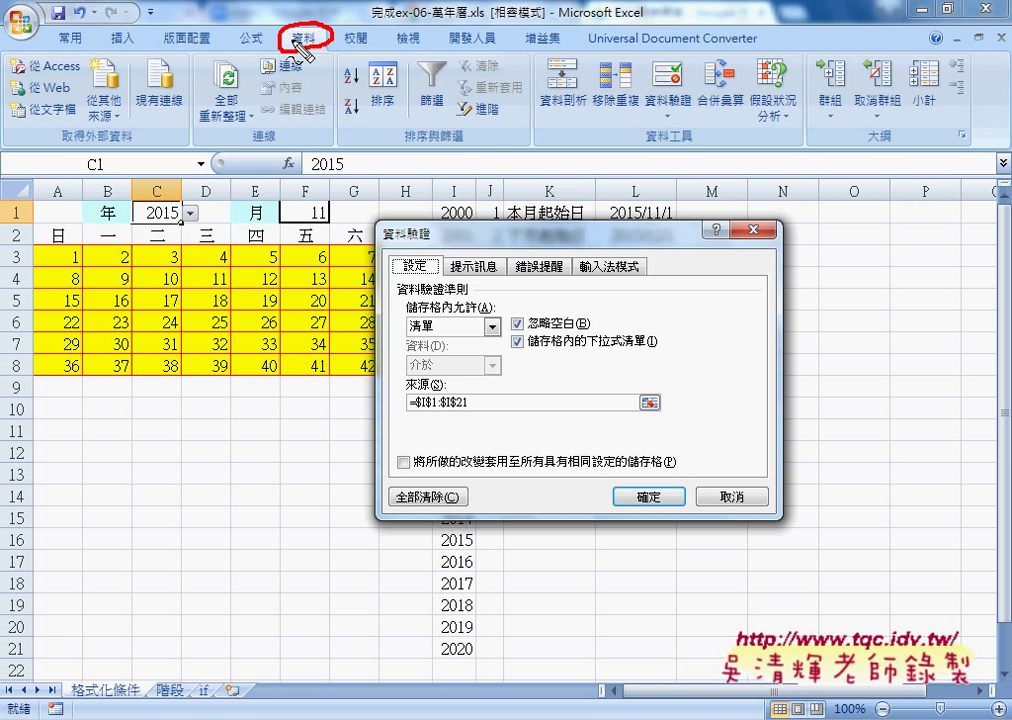
left_click_drag(188, 226, 150, 224)
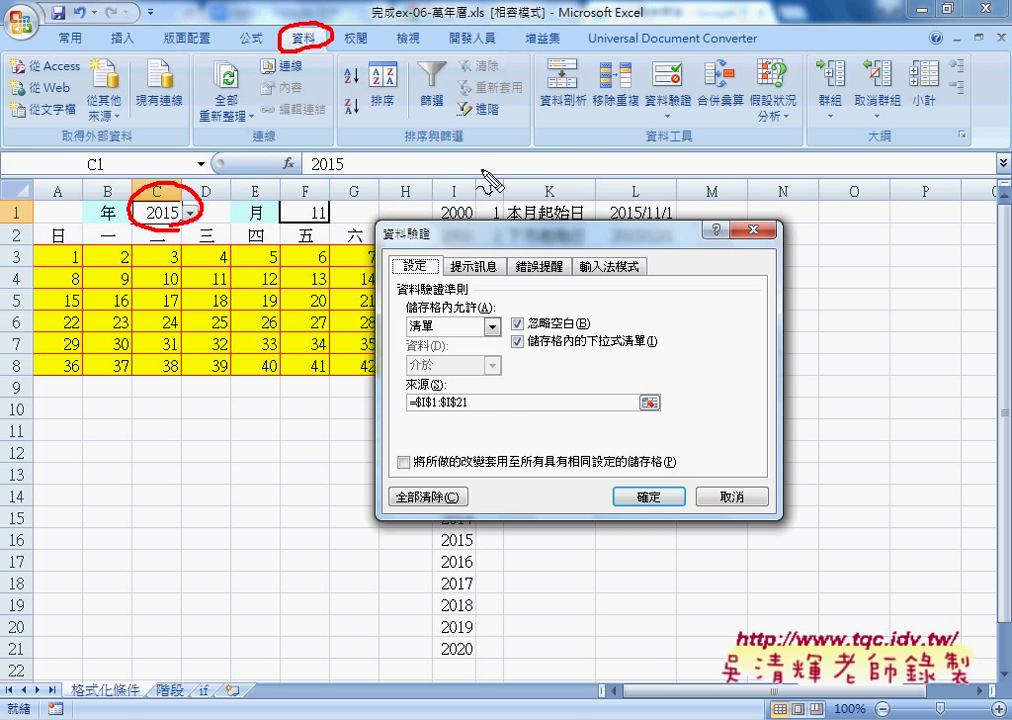
left_click_drag(700, 60, 680, 132)
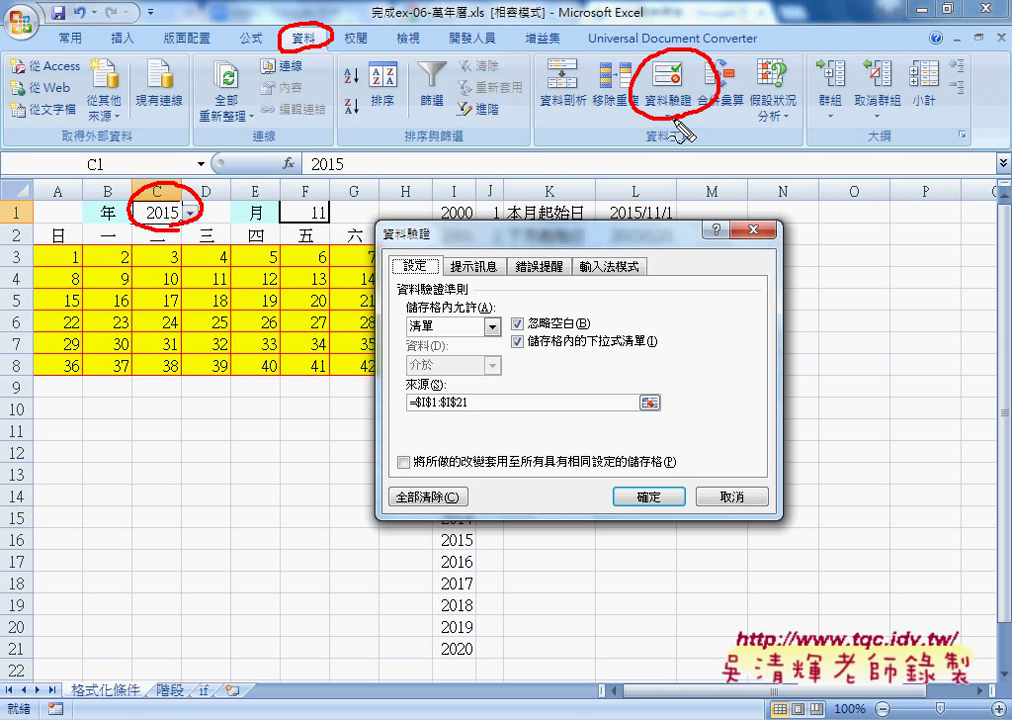
left_click_drag(432, 316, 433, 345)
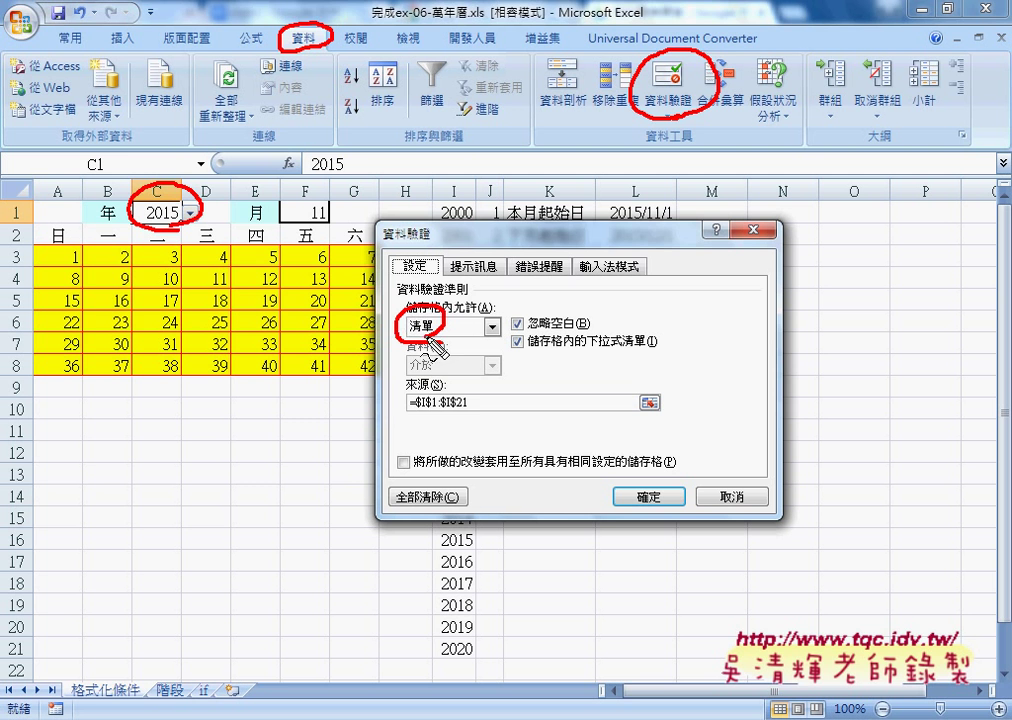
left_click_drag(412, 390, 468, 392)
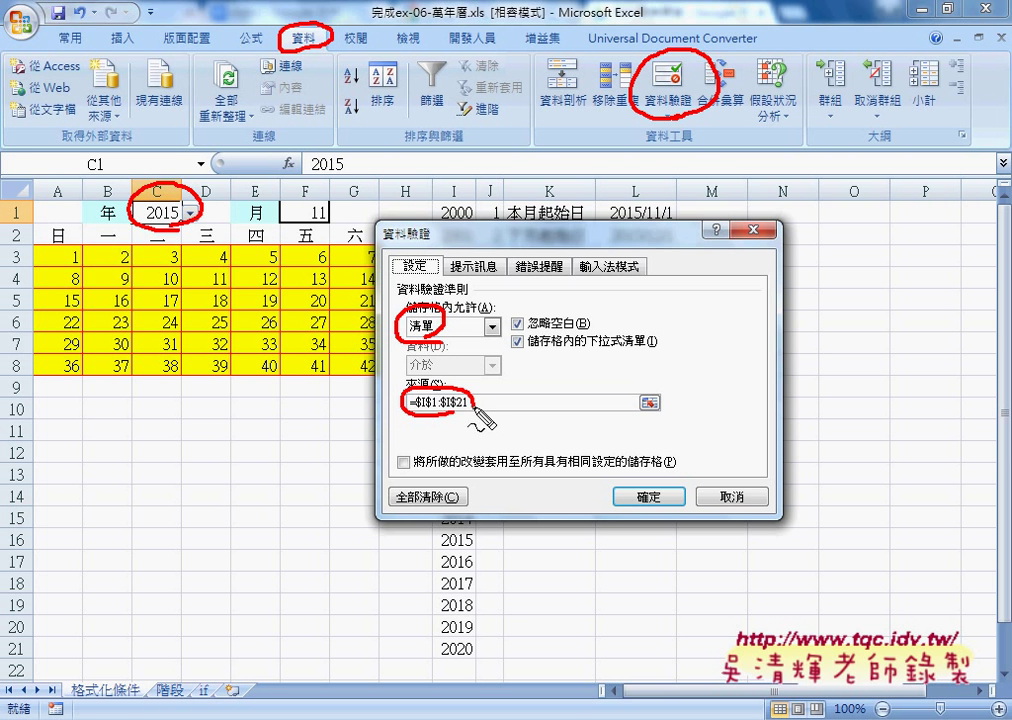
mouse_move(400, 410)
left_mouse_down()
mouse_move(468, 212)
mouse_move(457, 195)
left_mouse_up()
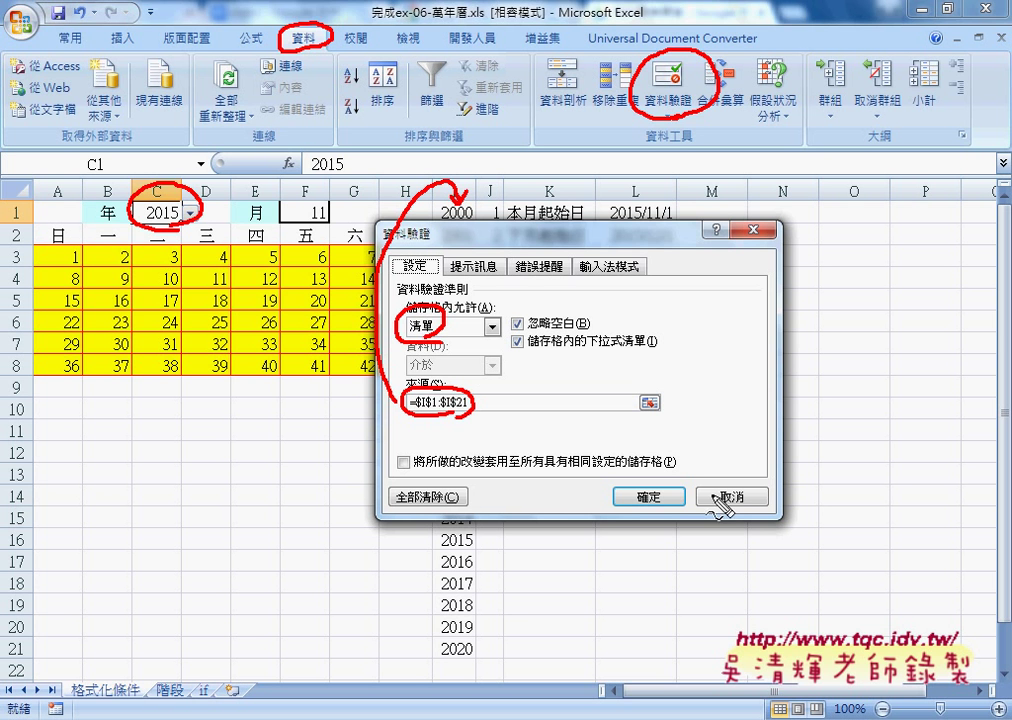
key("Escape")
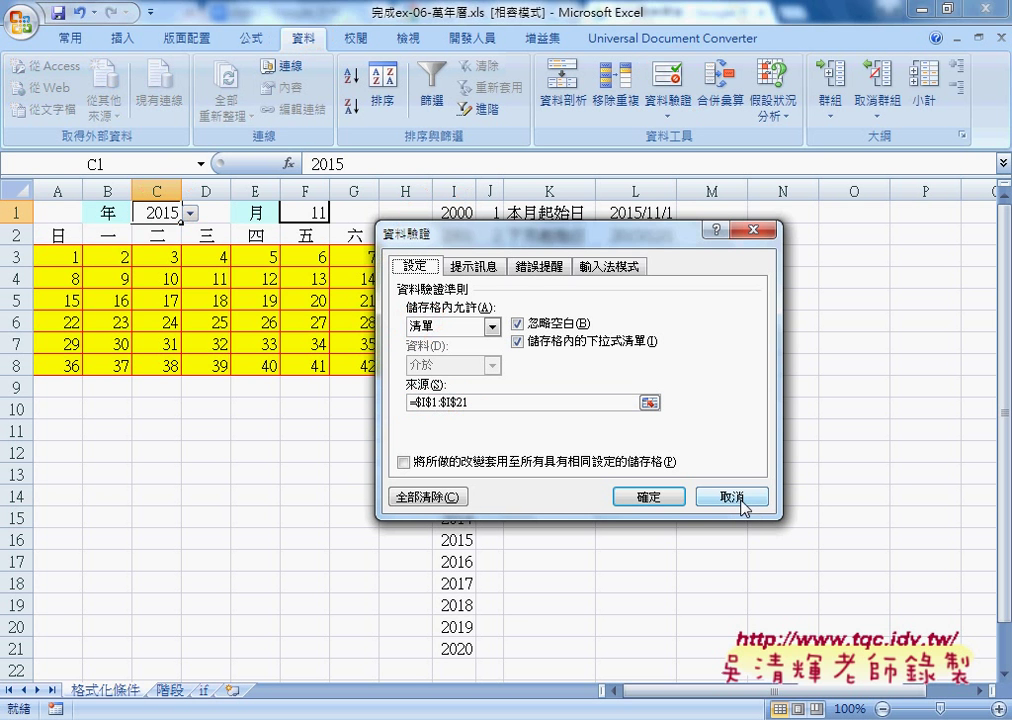
Add a new worksheet and copy the year and month lists I1:J21 from 格式化條件
left_click(732, 496)
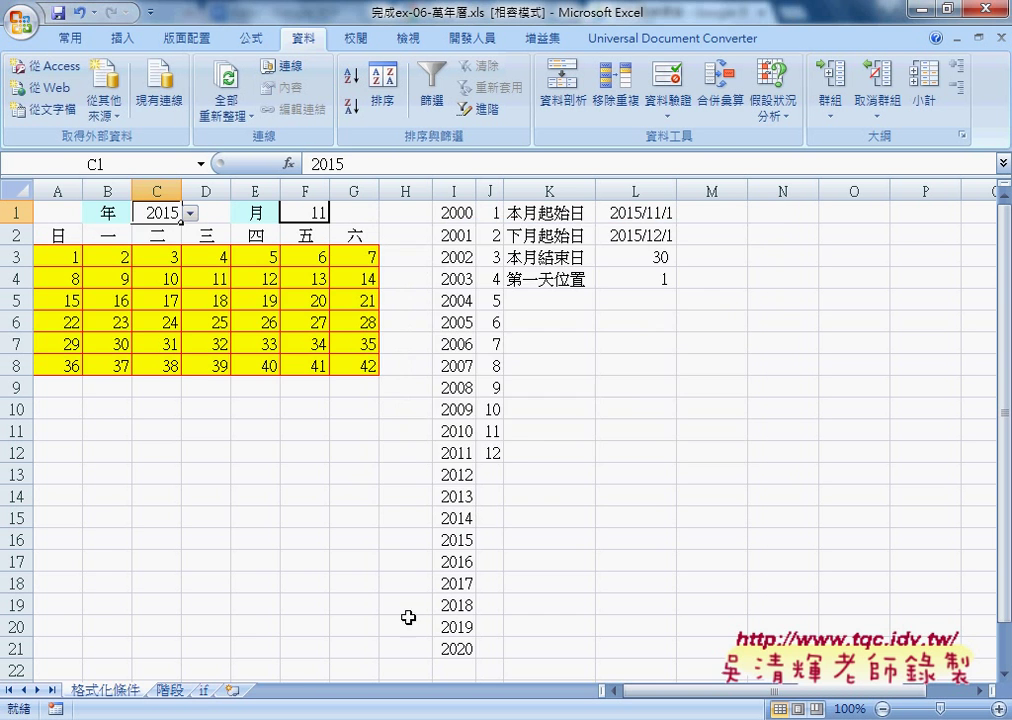
left_click(238, 692)
left_click(106, 690)
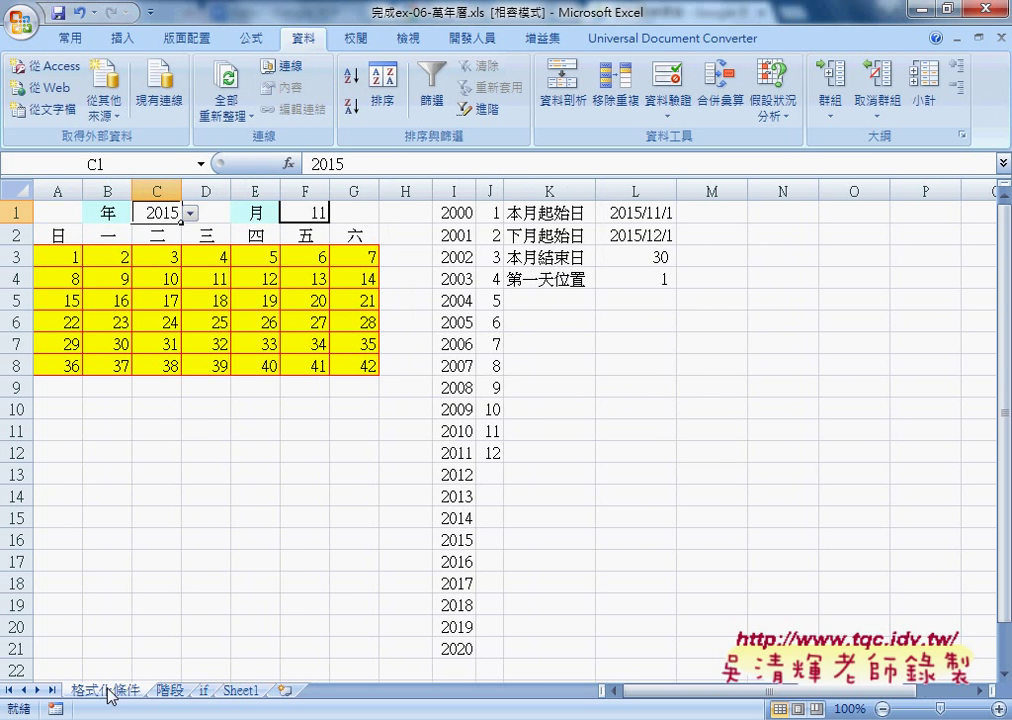
left_click_drag(454, 213, 481, 648)
right_click(487, 612)
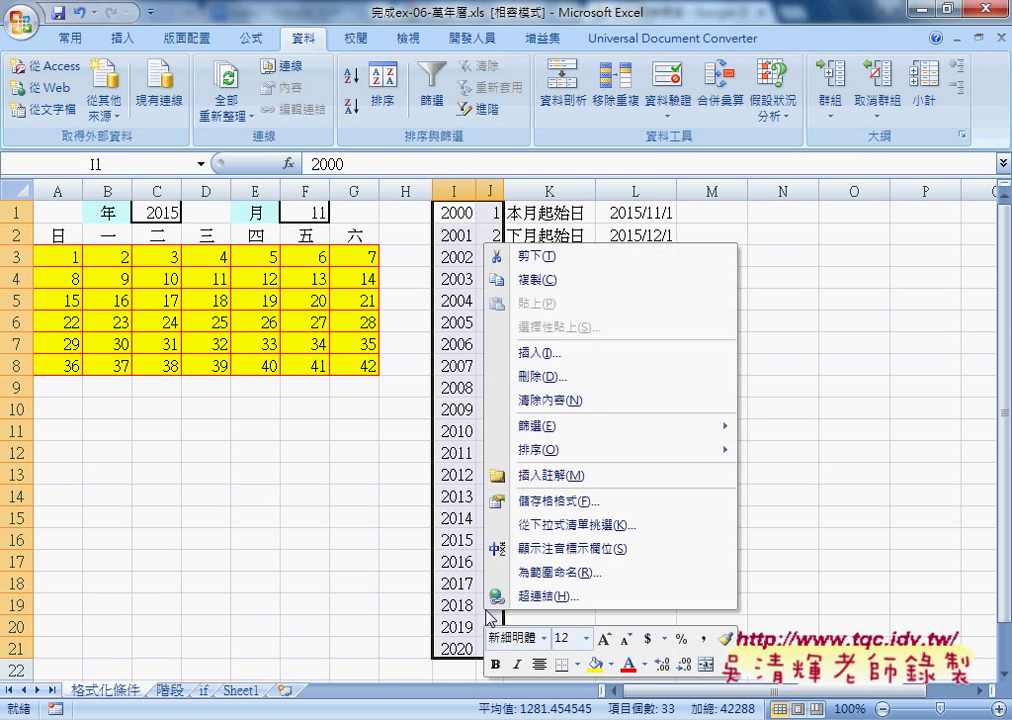
left_click(590, 257)
Paste the year and month lists into Sheet1 starting at A2
left_click(253, 690)
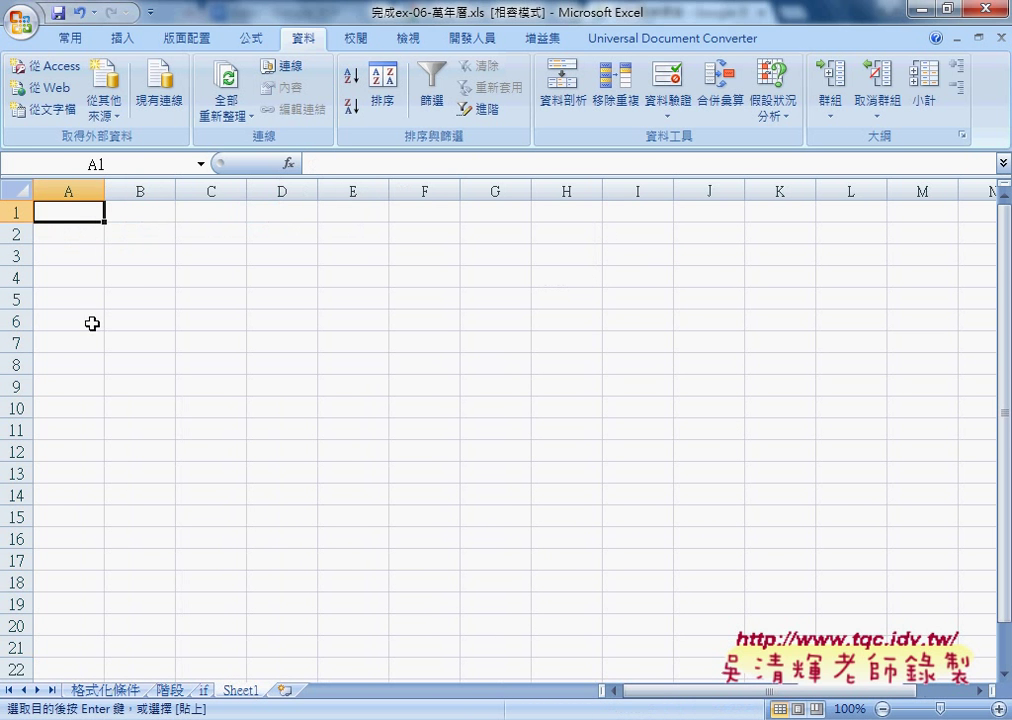
left_click(69, 232)
right_click(69, 232)
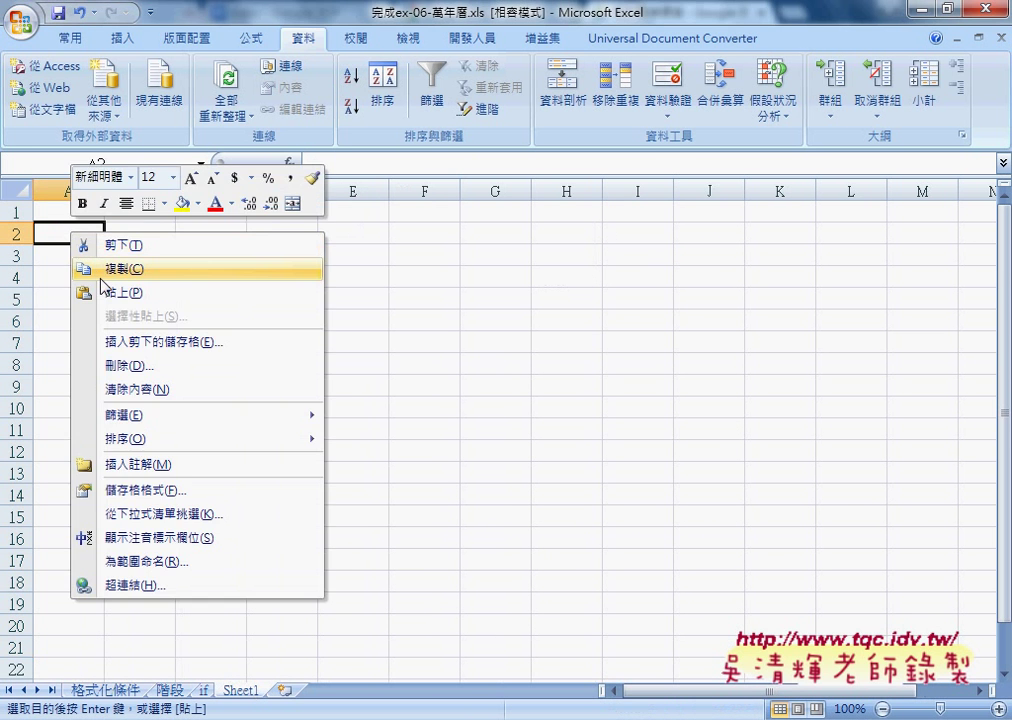
left_click(108, 291)
left_click(38, 216)
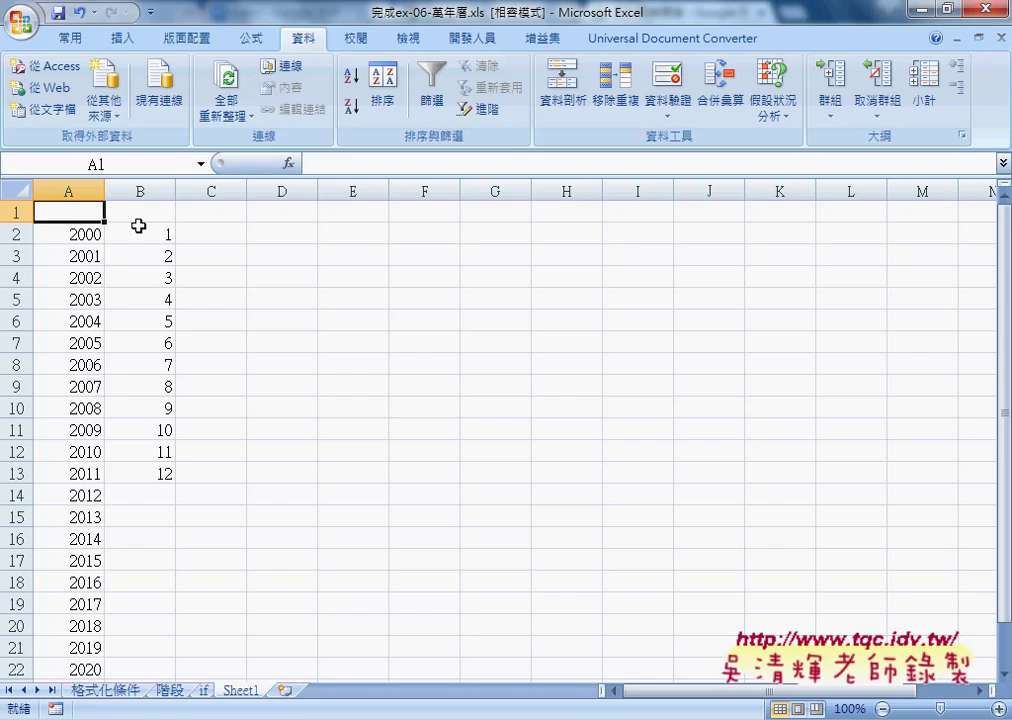
In the language bar's text services settings, set 新注音 to the 倚天注音鍵盤 keyboard layout
type("ㄥ")
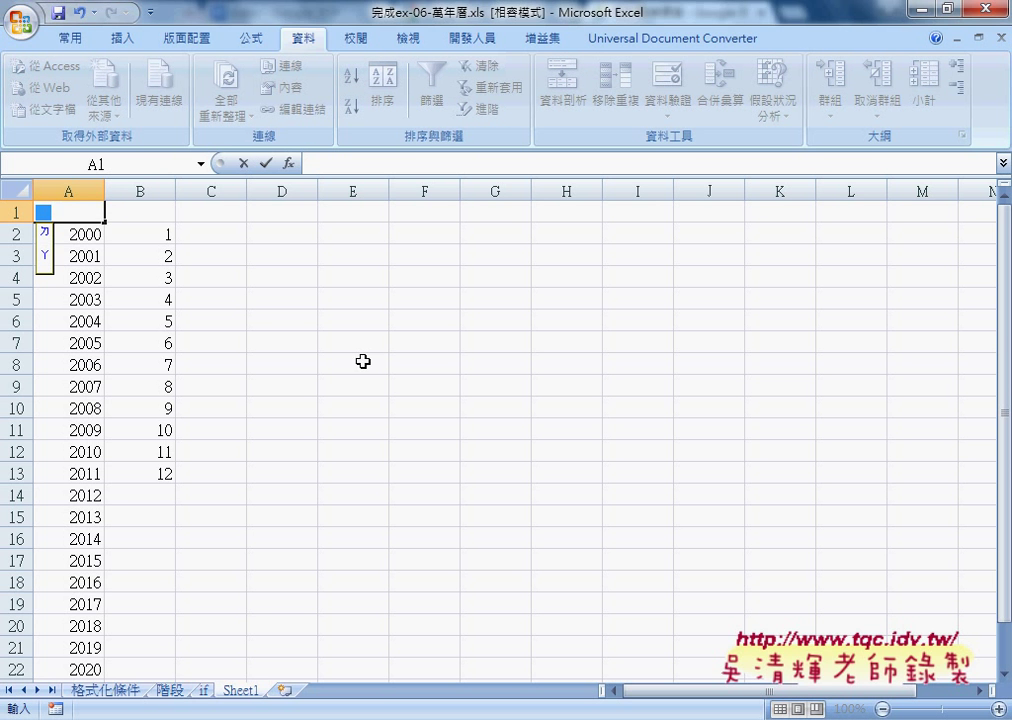
right_click(878, 708)
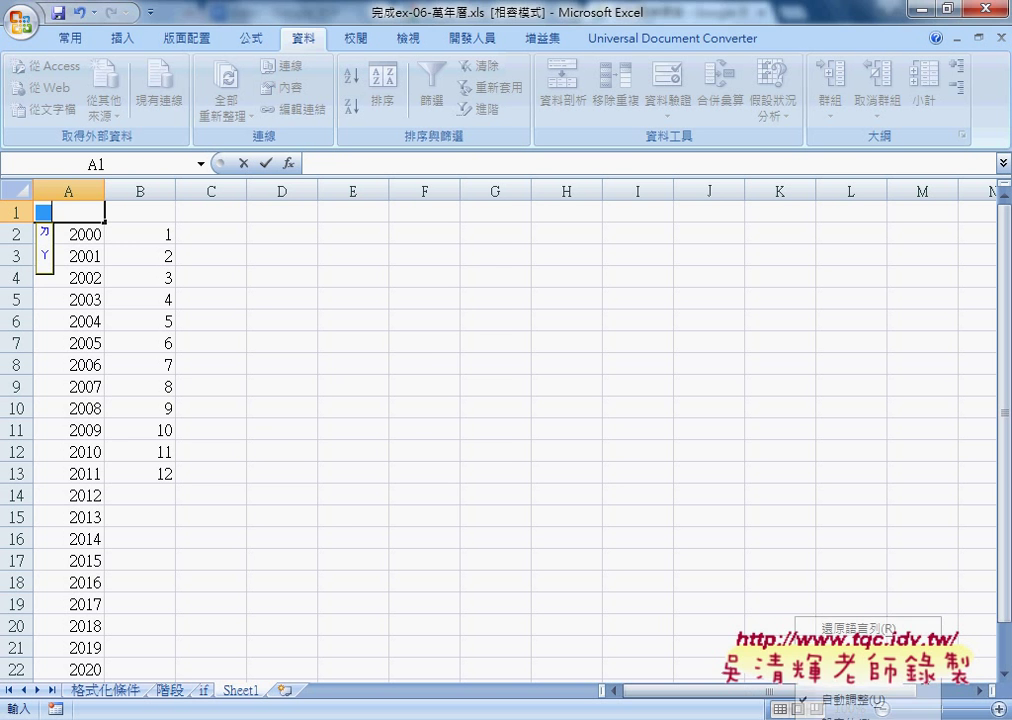
left_click(840, 716)
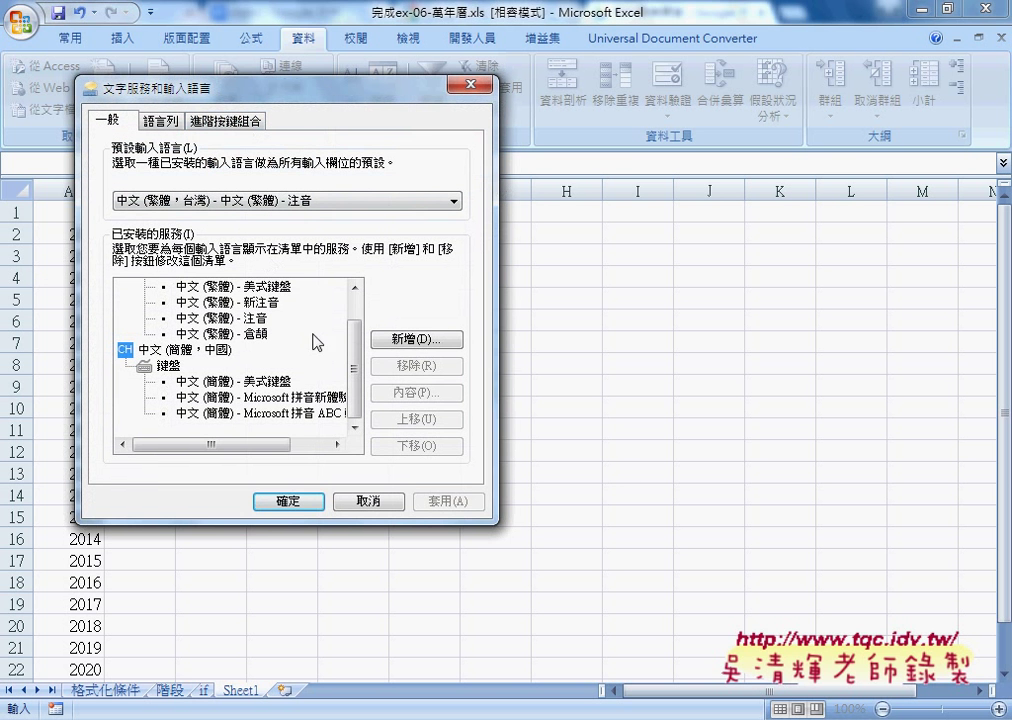
double_click(300, 302)
left_click(418, 143)
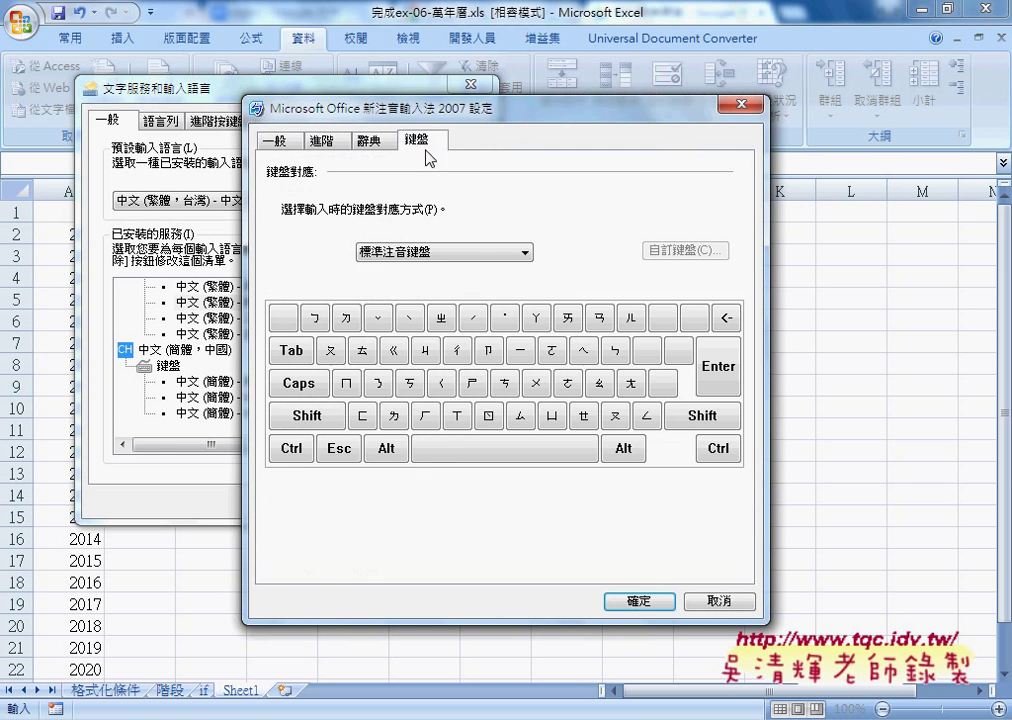
left_click(420, 252)
left_click(405, 280)
left_click(638, 600)
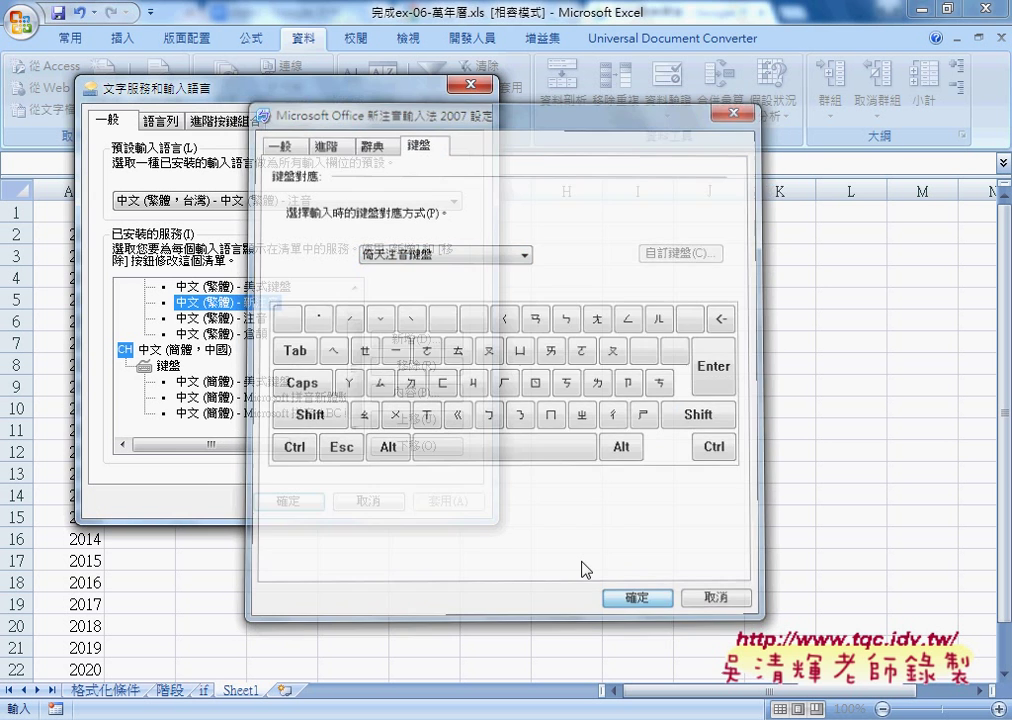
left_click(287, 496)
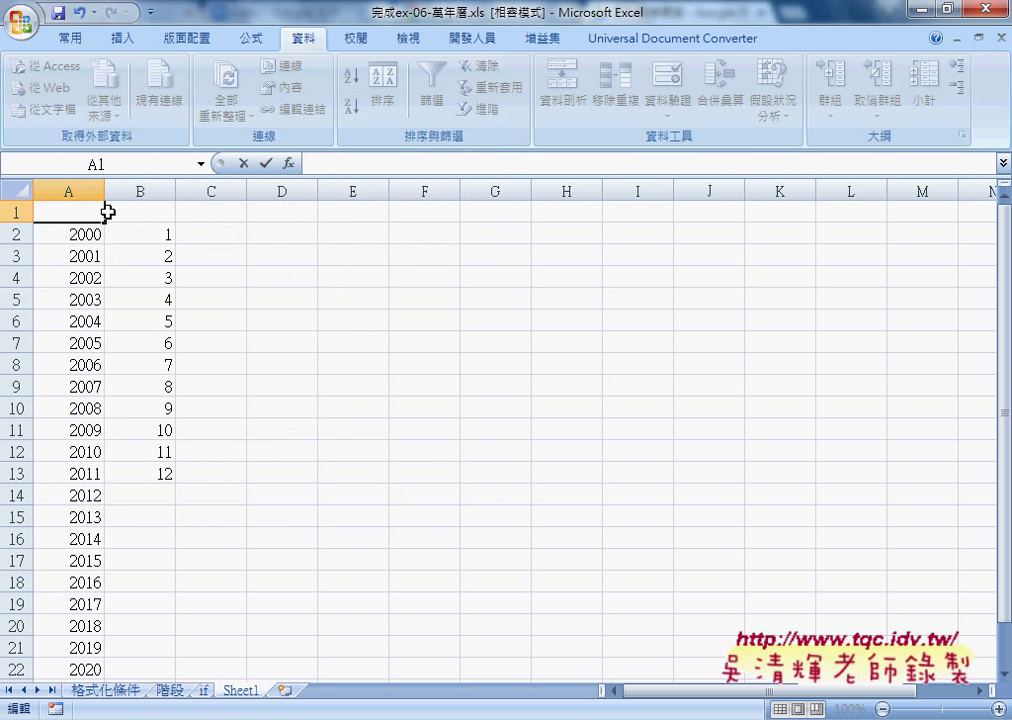
Enter heading 年 in A1 and 月 in B1, then select the year column A1:A22
type("n")
type("年")
key("Return")
key("Right")
key("Up")
type("m")
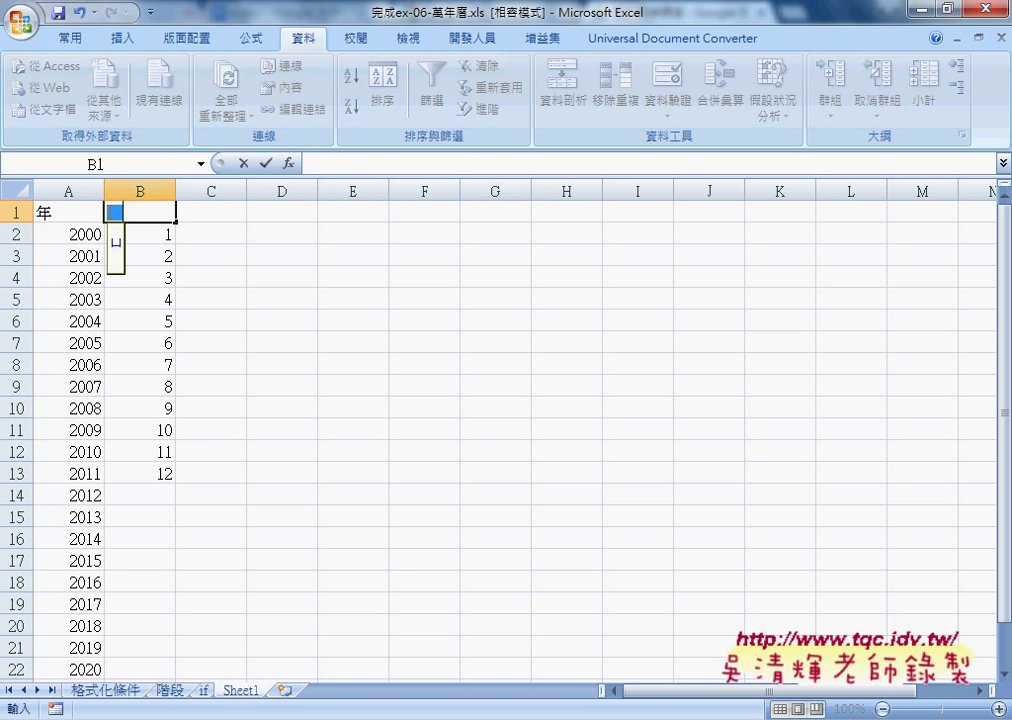
type("月")
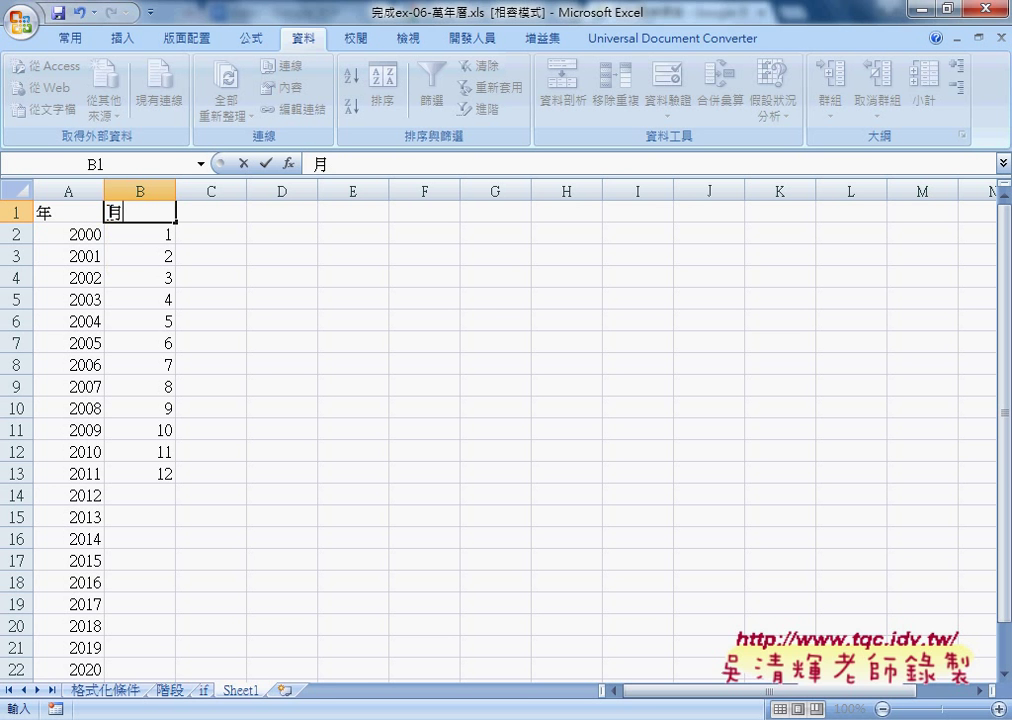
left_click(160, 282)
mouse_move(80, 214)
left_mouse_down()
mouse_move(62, 693)
mouse_move(79, 603)
left_mouse_up()
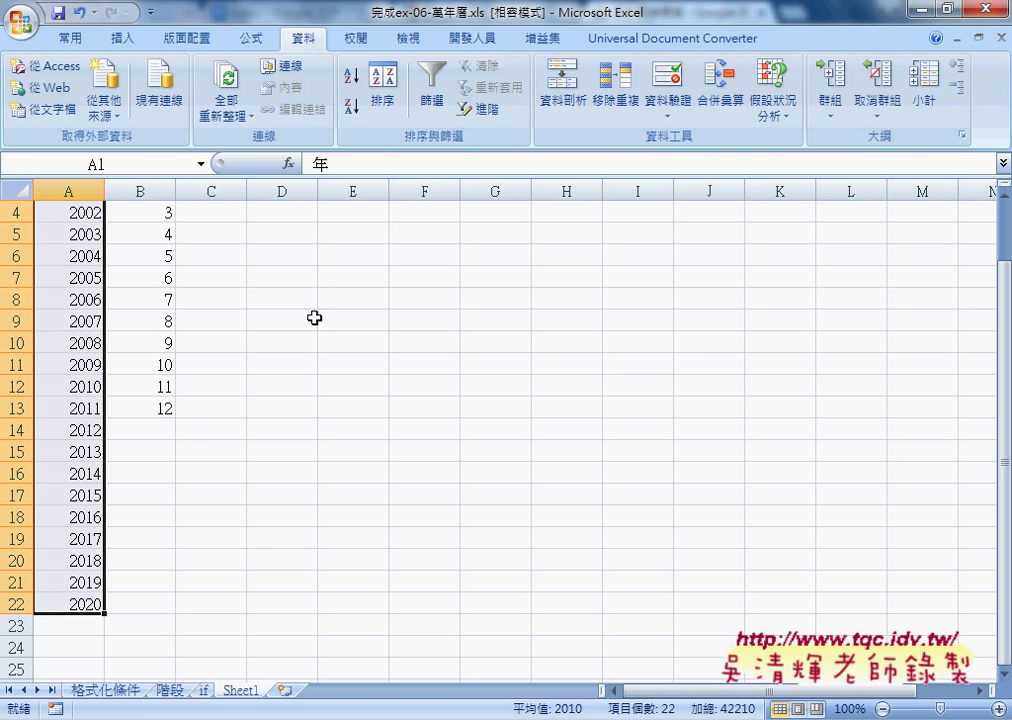
scroll(312, 301, "up", 1)
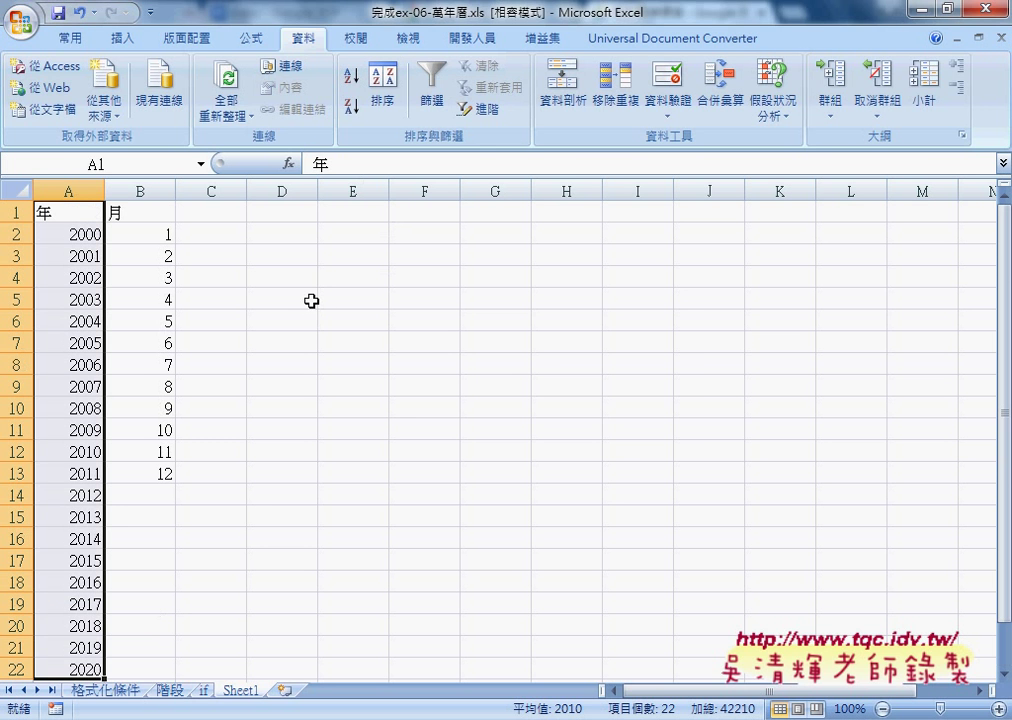
Create name 年 for A2:A22 from the top row, verify it, then start naming B1:B13
left_click(253, 40)
left_click(600, 110)
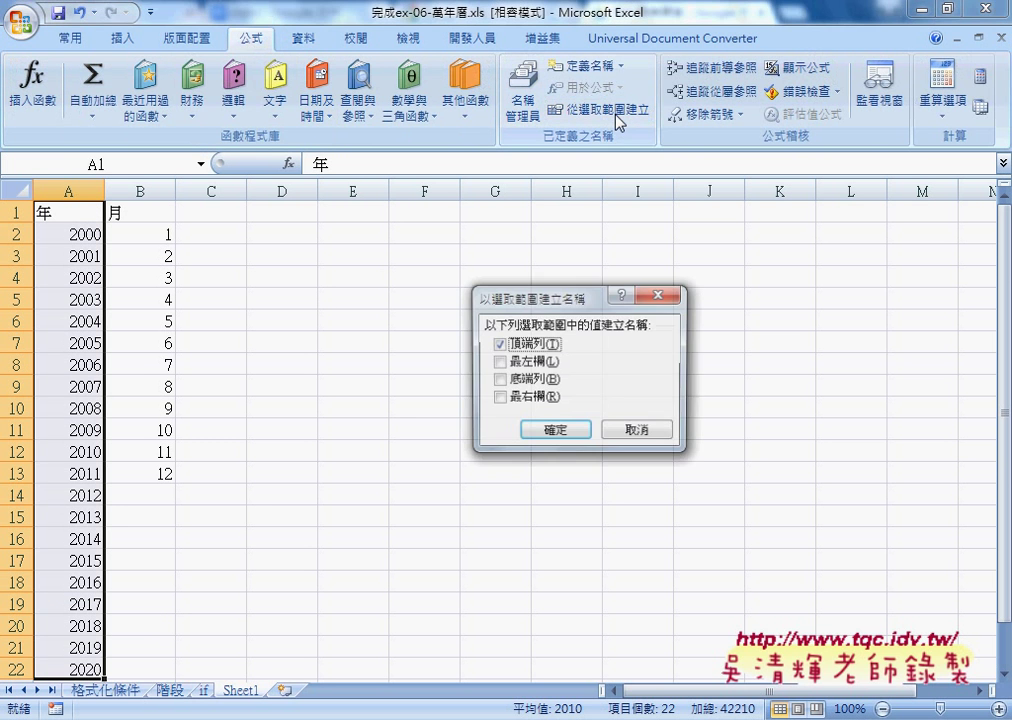
left_click(556, 431)
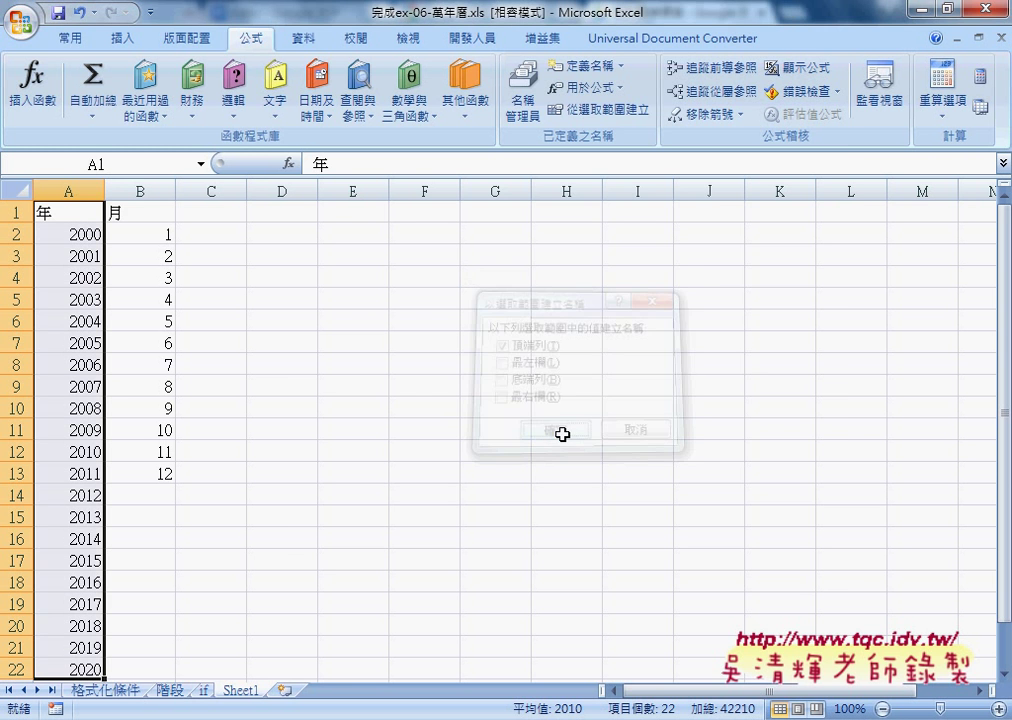
left_click(520, 105)
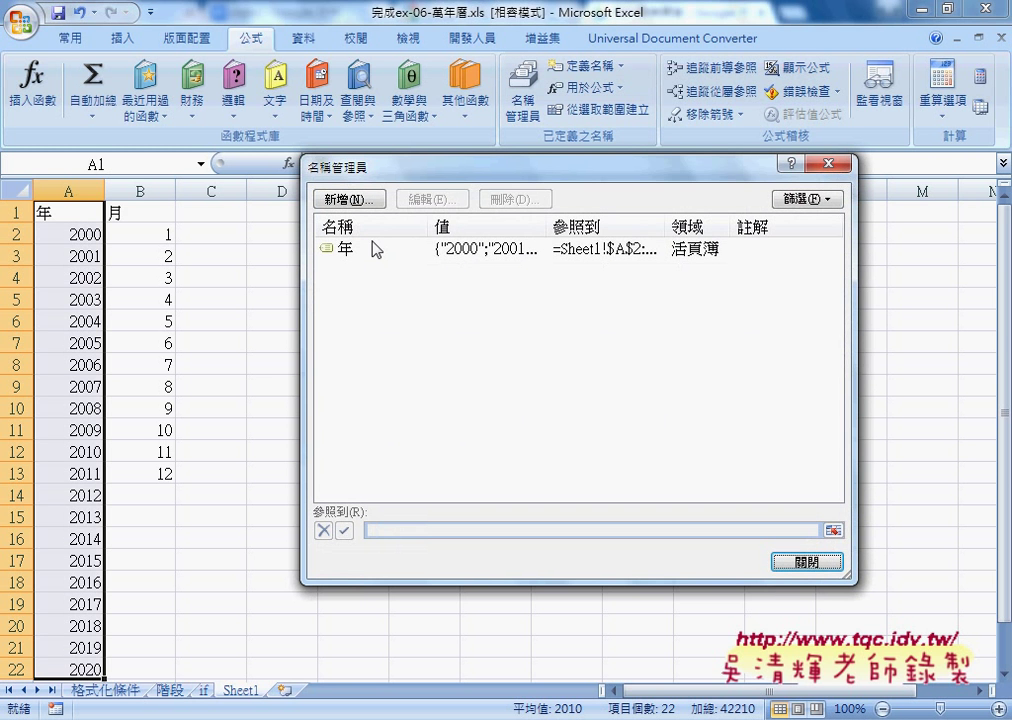
left_click(350, 249)
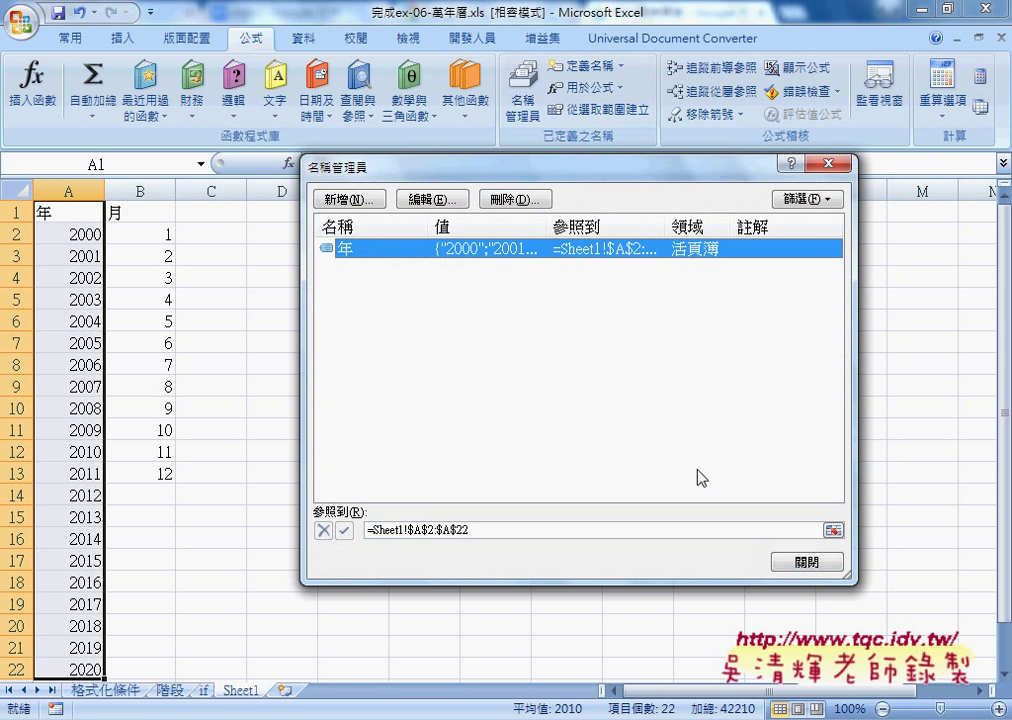
left_click(815, 563)
left_click_drag(140, 212, 151, 470)
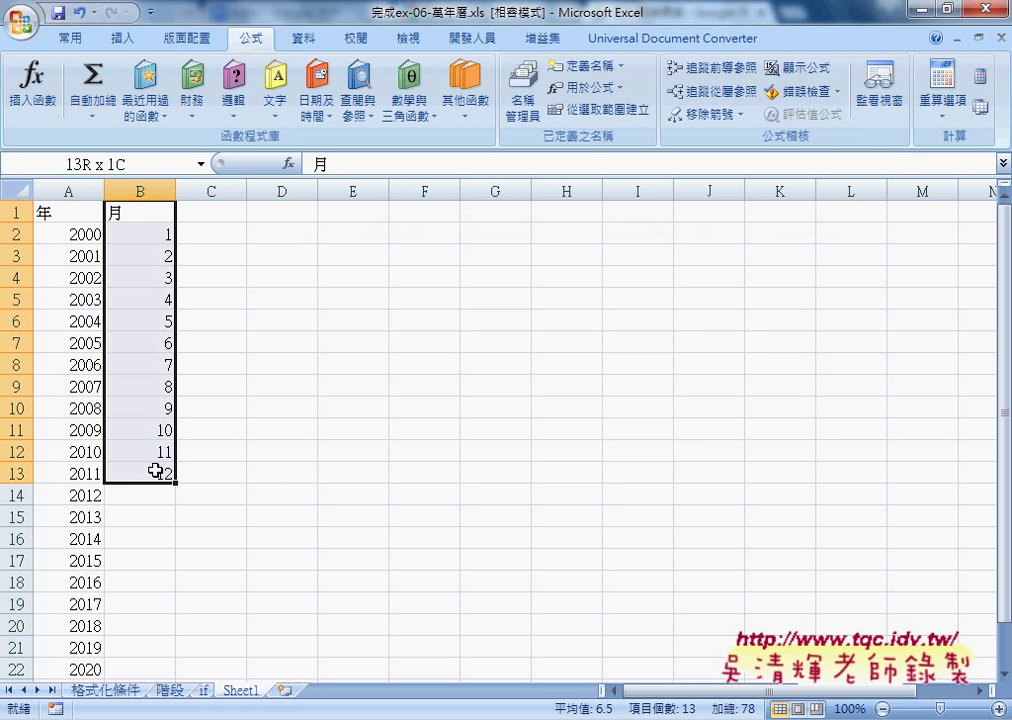
left_click(598, 110)
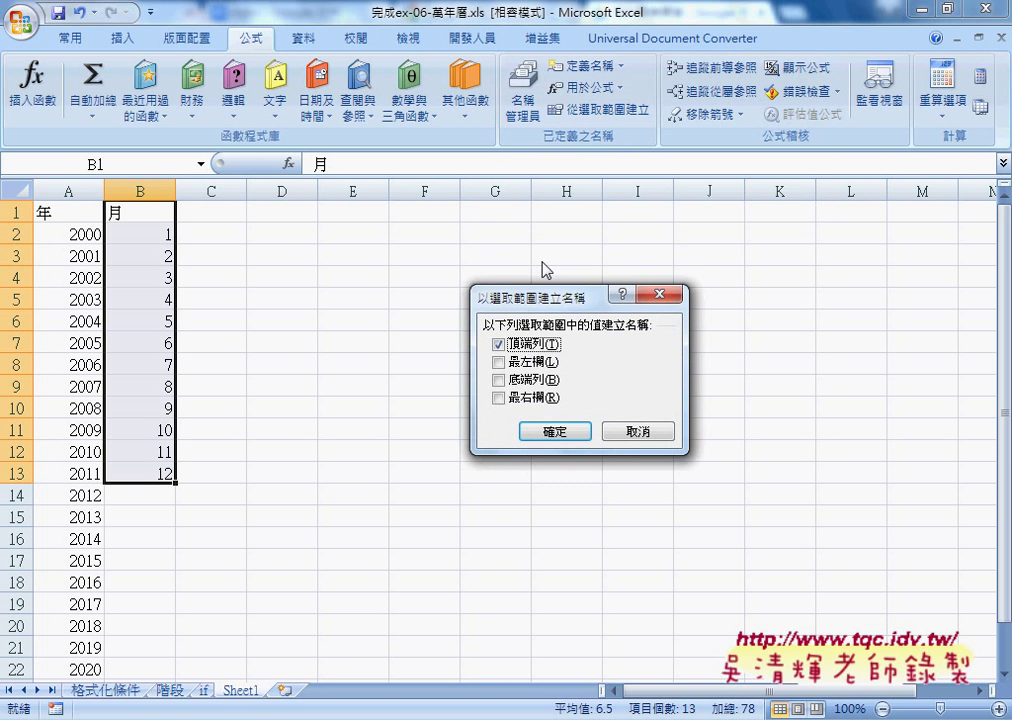